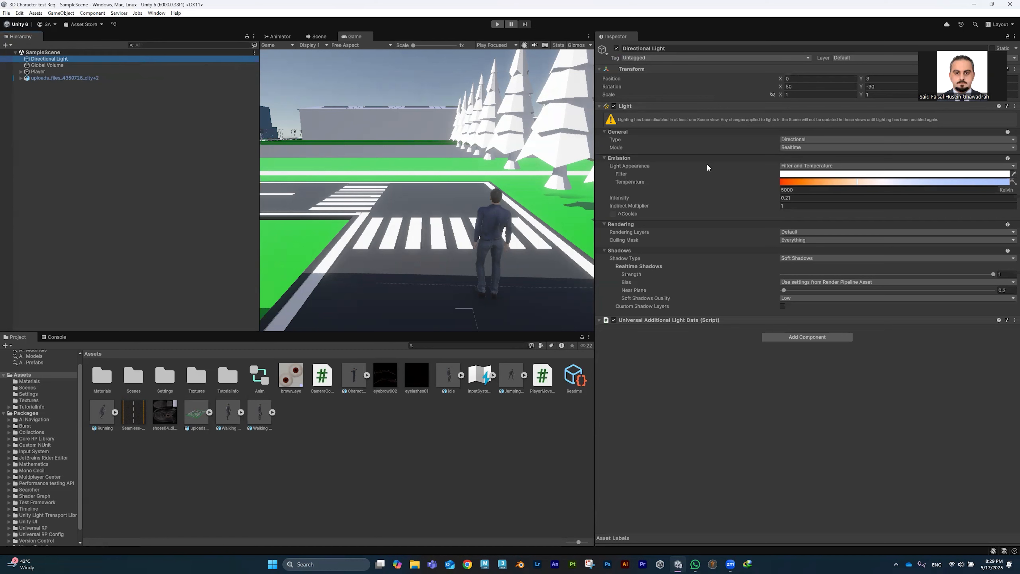
Step: Make the Directional Light a Spot light with intensity 2.4
{"action": "left_click", "coordinate": [808, 139]}
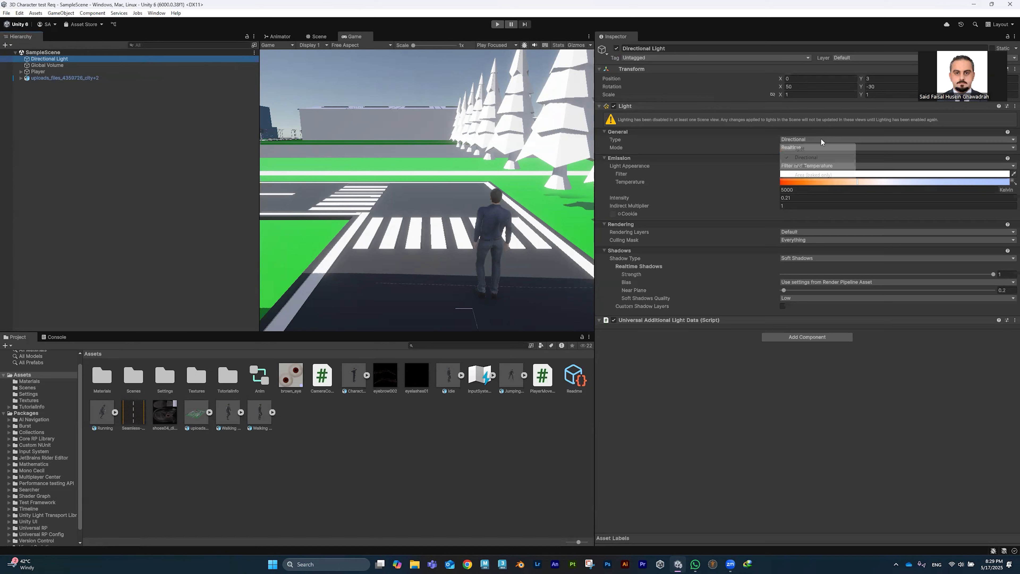
{"action": "left_click", "coordinate": [803, 148]}
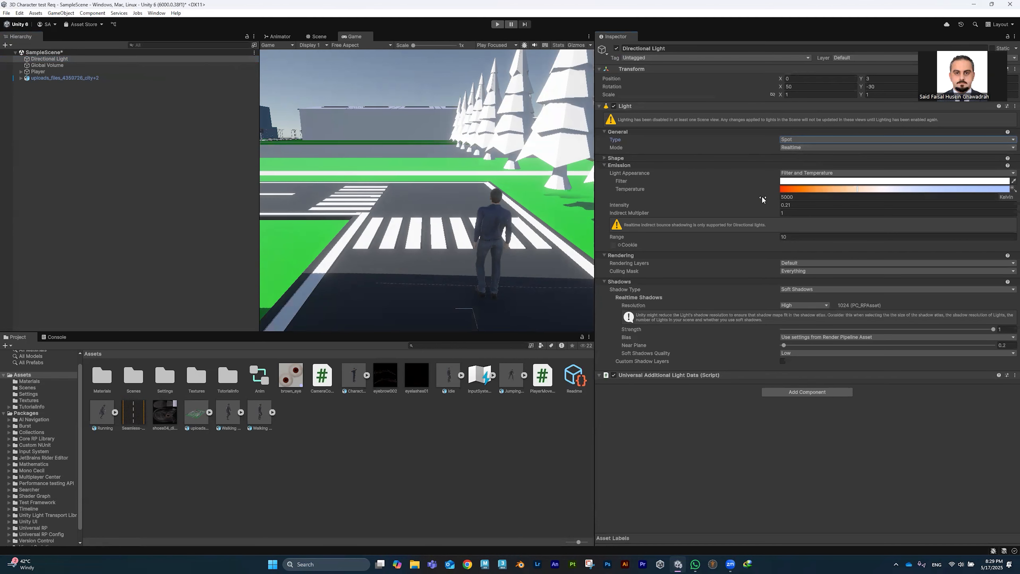
{"action": "mouse_move", "coordinate": [773, 208]}
{"action": "left_mouse_down"}
{"action": "mouse_move", "coordinate": [743, 207]}
{"action": "mouse_move", "coordinate": [777, 209]}
{"action": "left_mouse_up"}
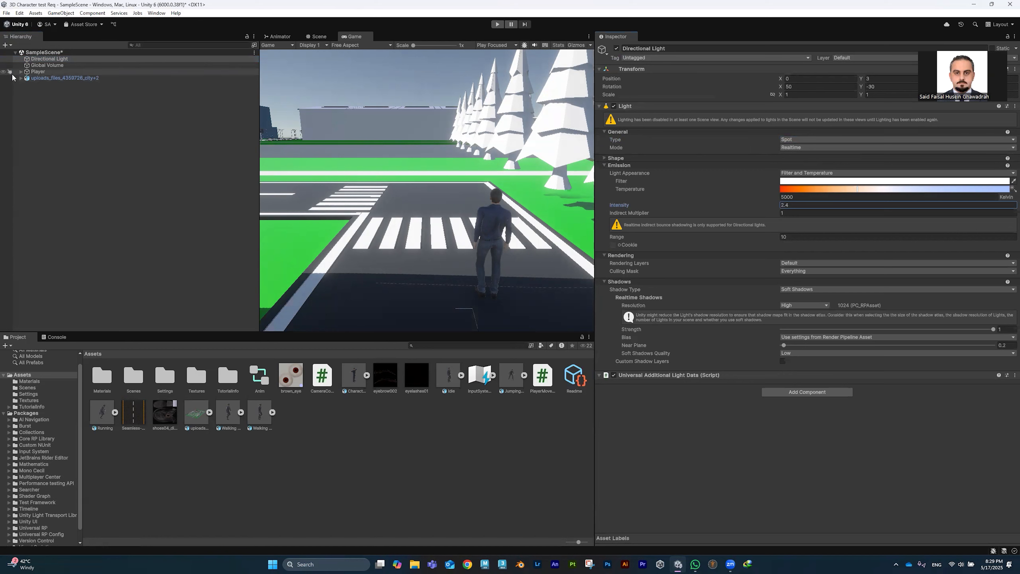
Step: Browse the Player and city model in the hierarchy, re-enable the light and set it to Spot again
{"action": "left_click", "coordinate": [21, 71]}
{"action": "left_click", "coordinate": [21, 71]}
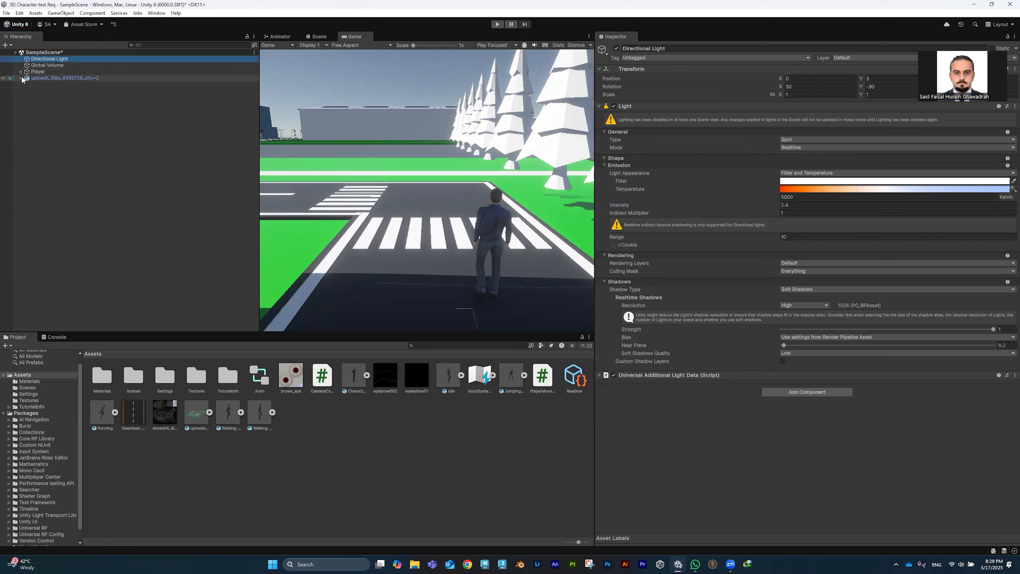
{"action": "left_click", "coordinate": [21, 78]}
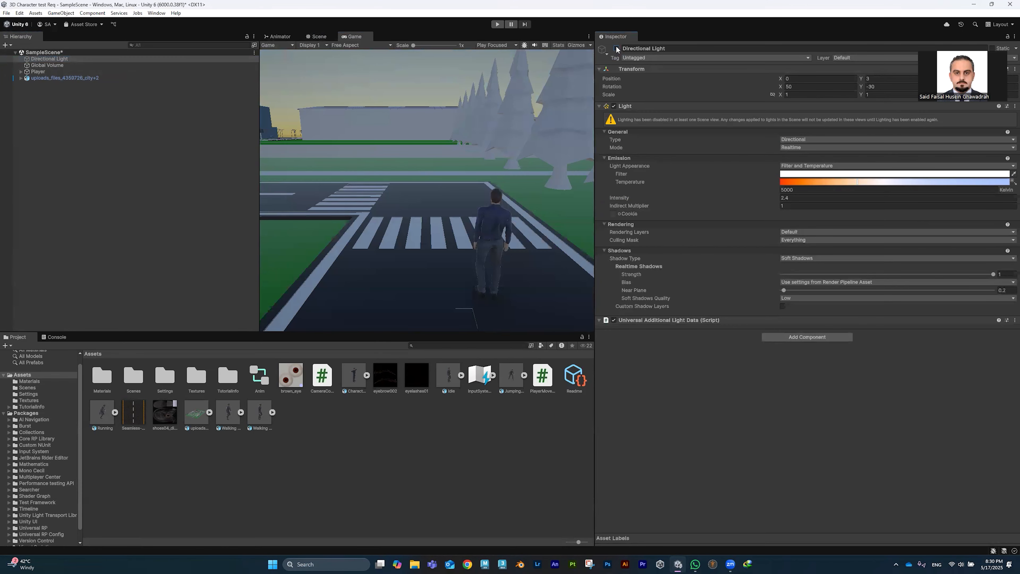
{"action": "left_click", "coordinate": [617, 48]}
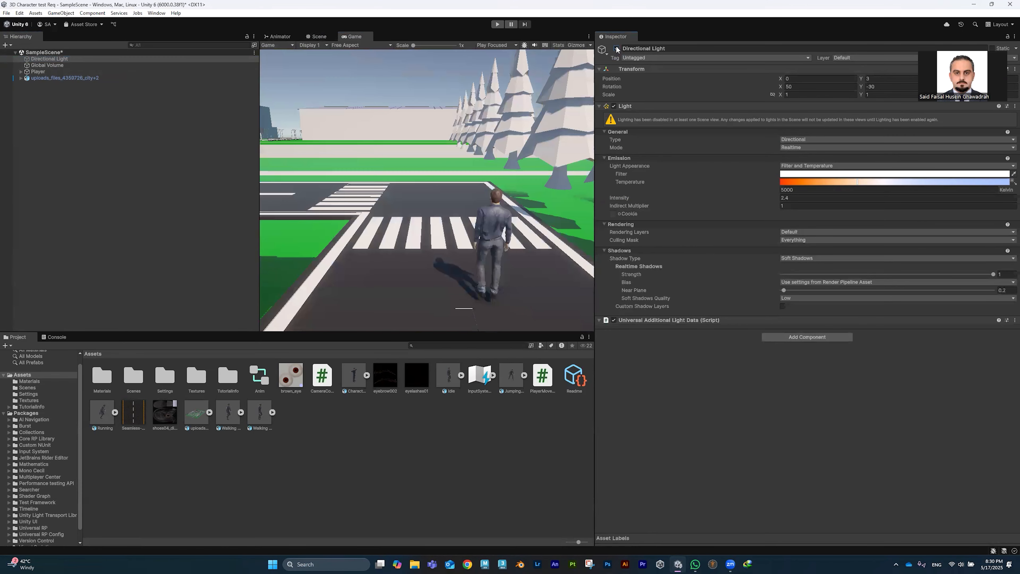
{"action": "left_click", "coordinate": [820, 138]}
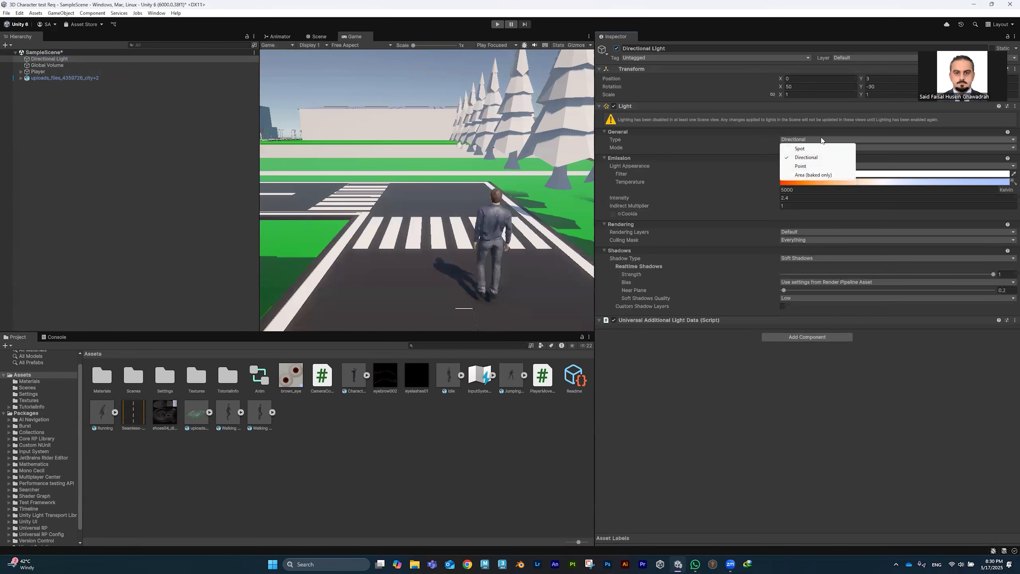
{"action": "left_click", "coordinate": [804, 149]}
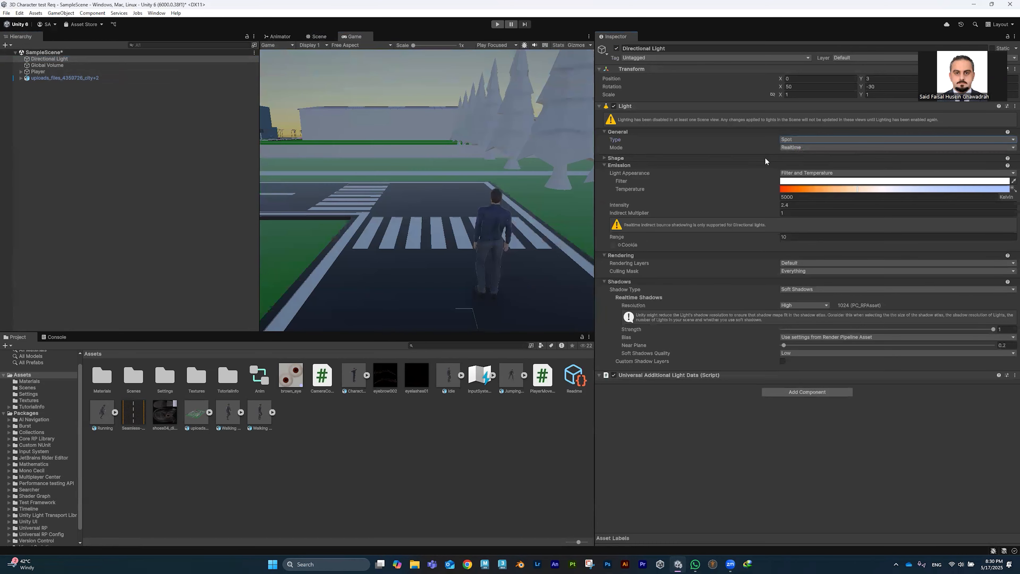
Step: Back in the Scene view, change the light's type to Point
{"action": "left_click", "coordinate": [277, 37]}
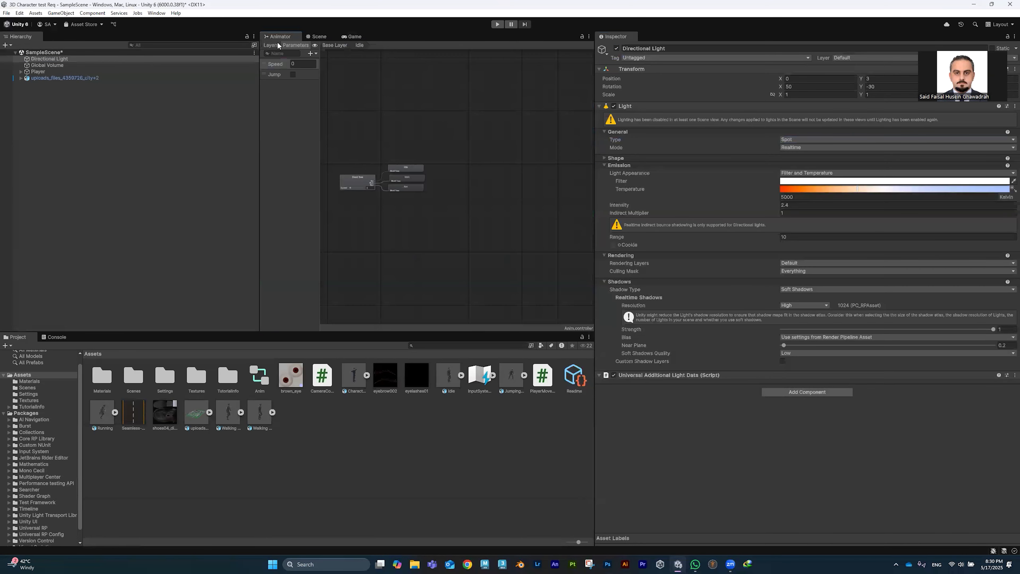
{"action": "left_click", "coordinate": [318, 37]}
{"action": "left_click_drag", "start_coordinate": [495, 229], "coordinate": [667, 186], "text": "alt"}
{"action": "left_click", "coordinate": [800, 139]}
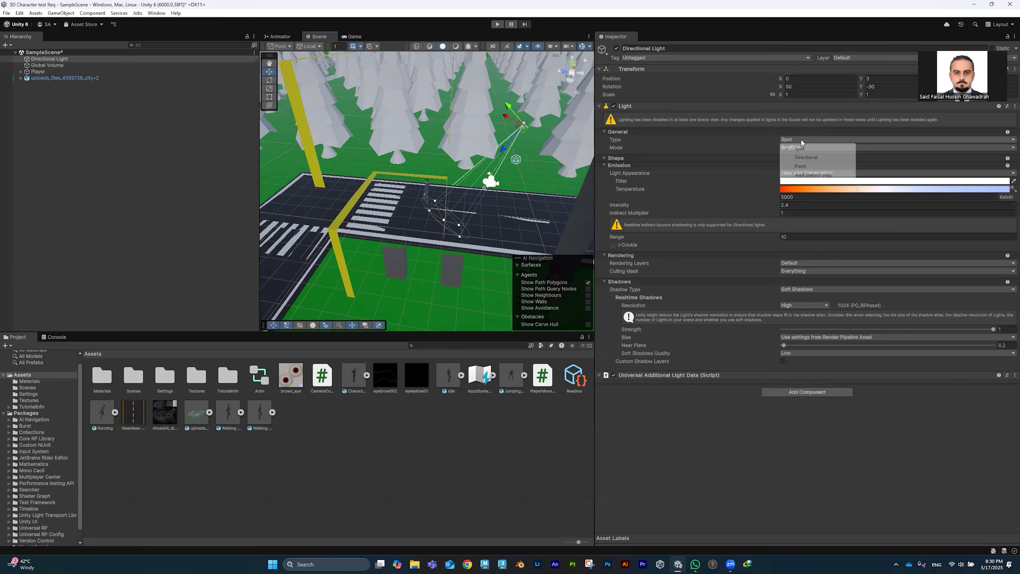
{"action": "left_click", "coordinate": [812, 165]}
Step: Zero the light's X and Y rotation and move it beside the road near the crosswalk
{"action": "scroll", "coordinate": [542, 167], "scroll_direction": "down", "scroll_amount": 2}
{"action": "middle_click_drag", "start_coordinate": [542, 167], "coordinate": [536, 189]}
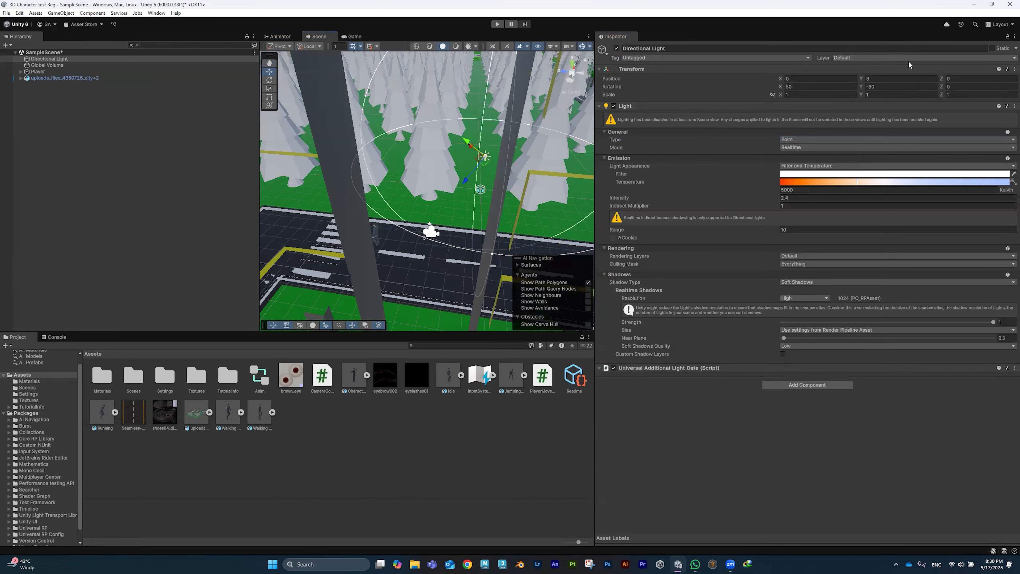
{"action": "left_click", "coordinate": [894, 85]}
{"action": "type", "text": "0"}
{"action": "left_click", "coordinate": [844, 87]}
{"action": "type", "text": "0"}
{"action": "left_click", "coordinate": [963, 87]}
{"action": "left_click_drag", "start_coordinate": [483, 158], "coordinate": [267, 238]}
Step: Shrink the light to about 0.2045 scale and its range to about 0.9078878
{"action": "scroll", "coordinate": [366, 221], "scroll_direction": "down", "scroll_amount": 3}
{"action": "key", "text": "r"}
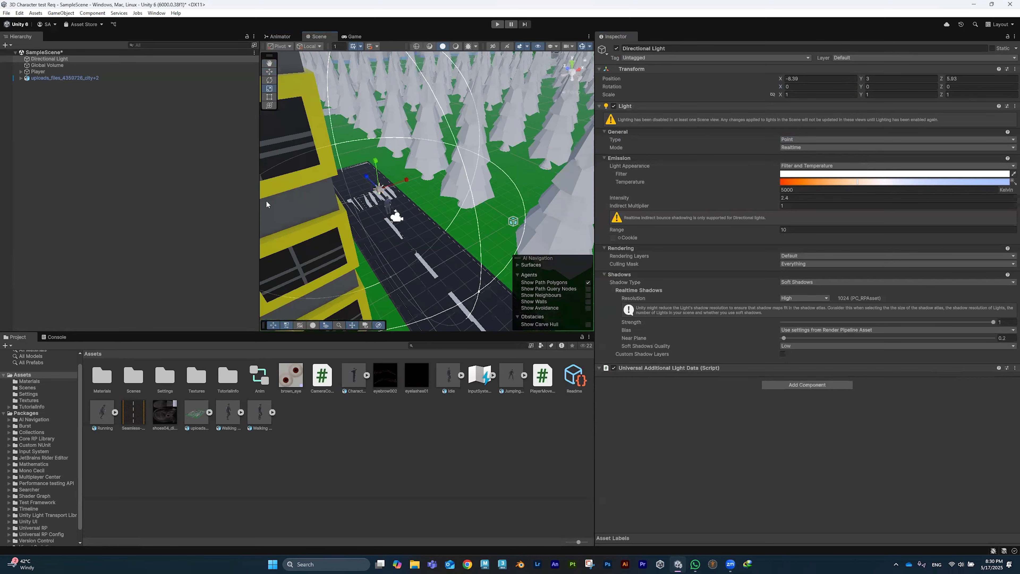
{"action": "left_click_drag", "start_coordinate": [378, 189], "coordinate": [343, 193]}
{"action": "scroll", "coordinate": [379, 204], "scroll_direction": "down", "scroll_amount": 3}
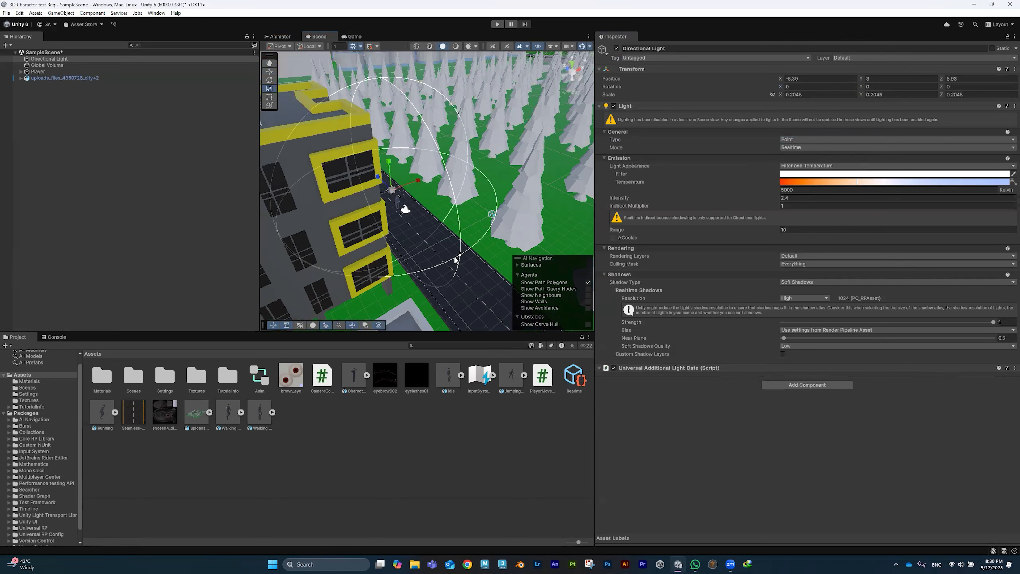
{"action": "left_click_drag", "start_coordinate": [460, 259], "coordinate": [398, 194]}
{"action": "left_click_drag", "start_coordinate": [427, 238], "coordinate": [366, 211], "text": "alt"}
Step: Lower the light toward the road edge (Y 1.941, Z 8.126) and float the Game view separately
{"action": "middle_click_drag", "start_coordinate": [365, 208], "coordinate": [413, 307]}
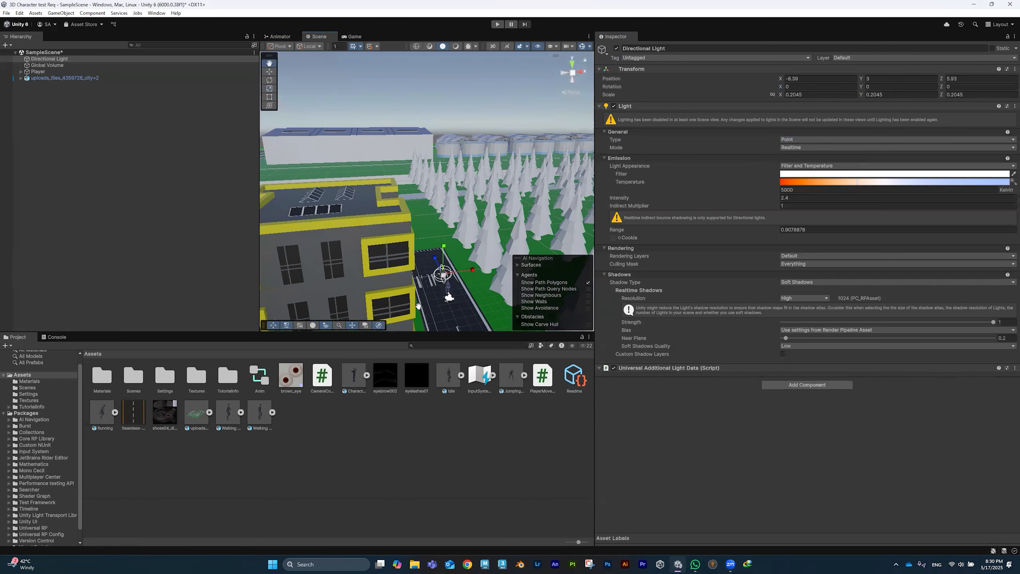
{"action": "key", "text": "f"}
{"action": "left_click_drag", "start_coordinate": [401, 312], "coordinate": [485, 294], "text": "alt"}
{"action": "key", "text": "w"}
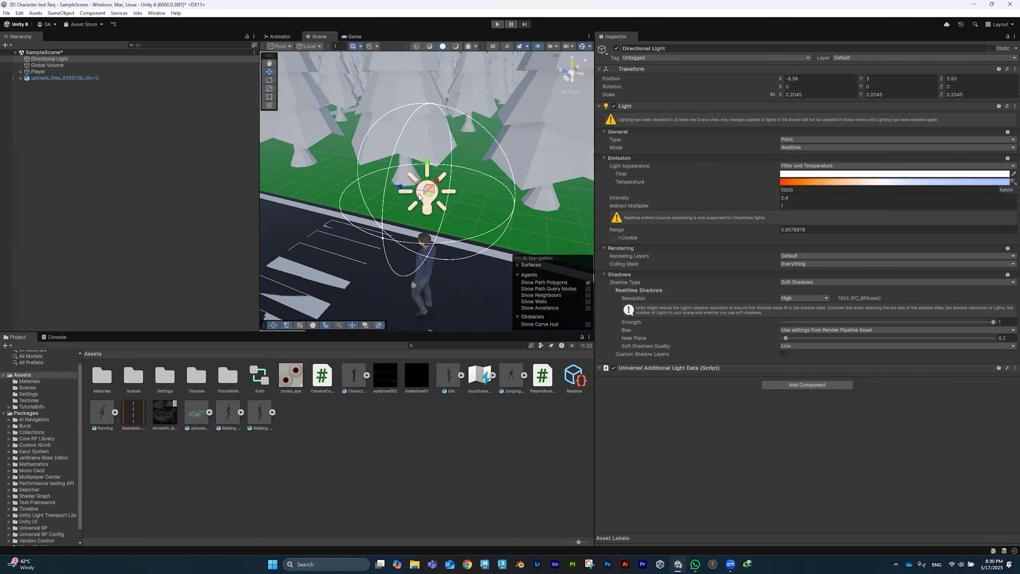
{"action": "left_click_drag", "start_coordinate": [431, 191], "coordinate": [301, 227]}
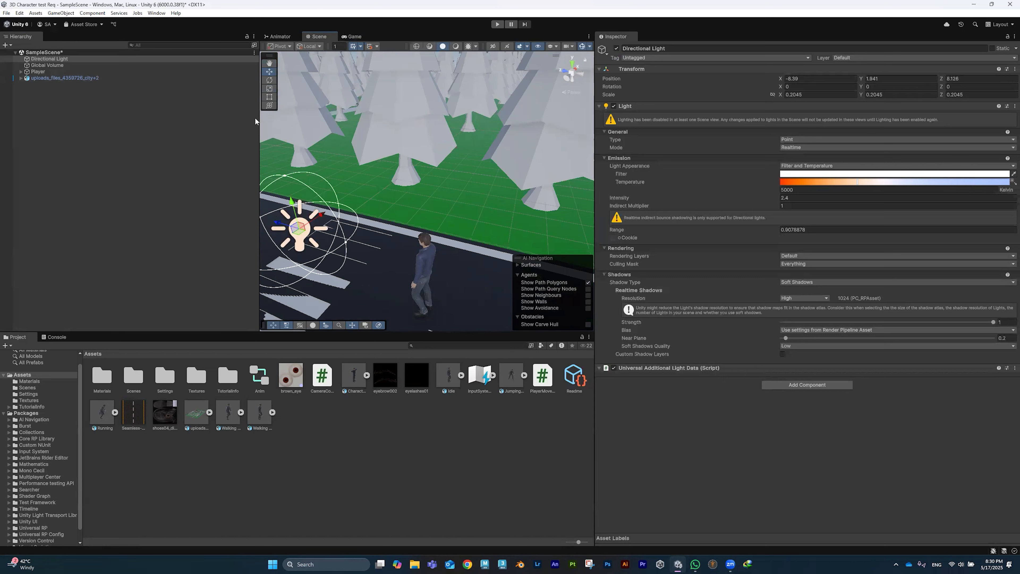
{"action": "left_click_drag", "start_coordinate": [259, 121], "coordinate": [120, 121]}
{"action": "left_click_drag", "start_coordinate": [219, 36], "coordinate": [430, 450]}
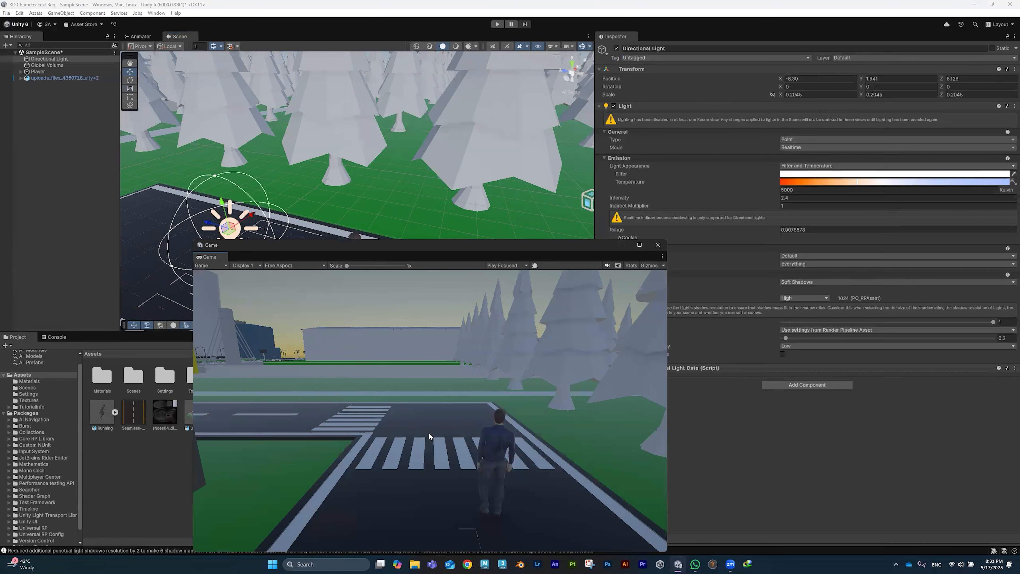
Step: Push the light's intensity past 400 and set Light Appearance to Color
{"action": "left_click_drag", "start_coordinate": [439, 247], "coordinate": [326, 258]}
{"action": "middle_click_drag", "start_coordinate": [338, 162], "coordinate": [372, 24]}
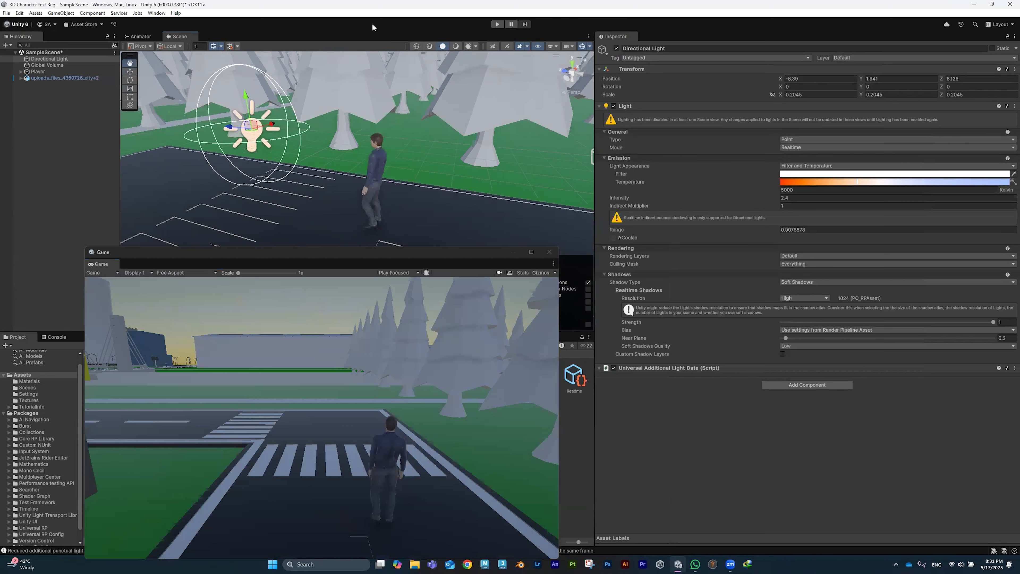
{"action": "left_click_drag", "start_coordinate": [722, 203], "coordinate": [761, 199]}
{"action": "left_click_drag", "start_coordinate": [842, 204], "coordinate": [38, 203]}
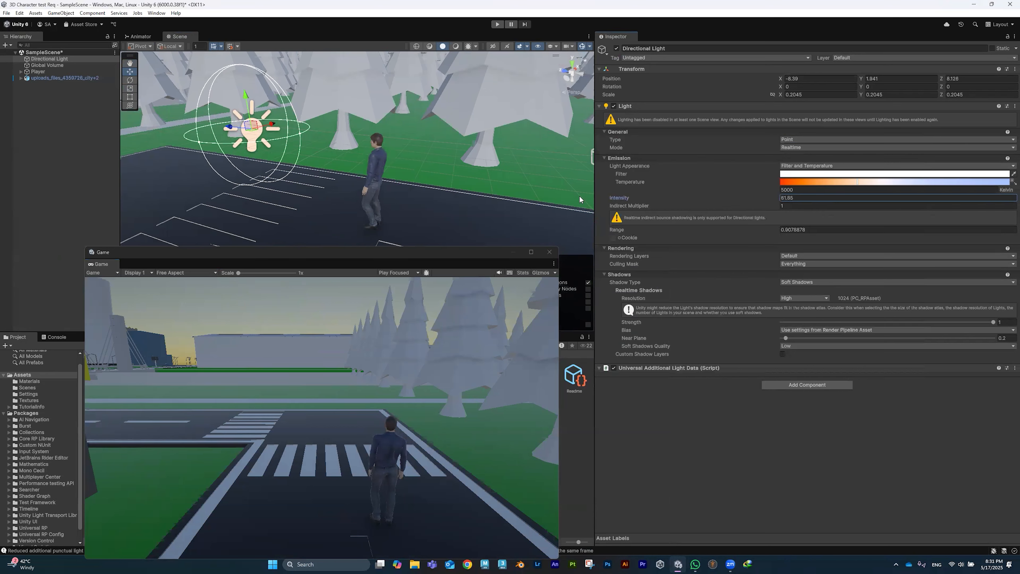
{"action": "left_click_drag", "start_coordinate": [754, 178], "coordinate": [802, 172]}
{"action": "left_click", "coordinate": [803, 167]}
{"action": "left_click", "coordinate": [805, 170]}
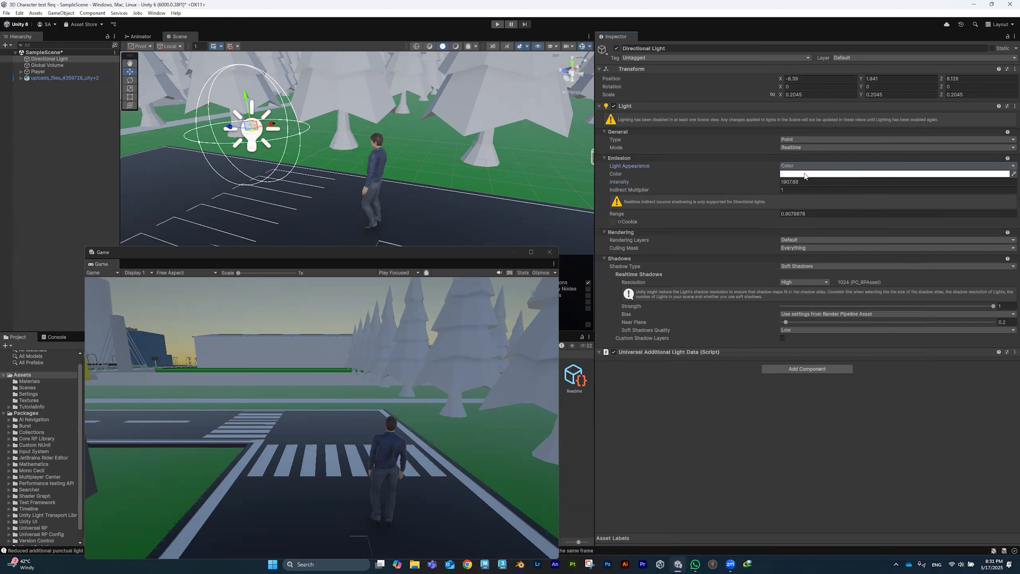
Step: Set intensity to 5.500004e+08 and lower the light to height 0.945
{"action": "left_click", "coordinate": [777, 183]}
{"action": "left_click_drag", "start_coordinate": [177, 188], "coordinate": [400, 196]}
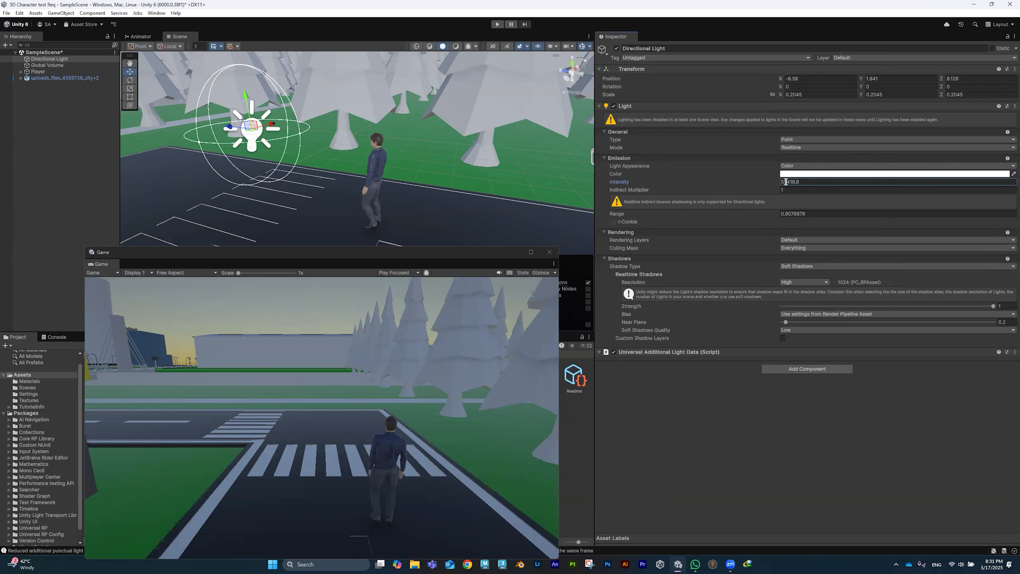
{"action": "type", "text": "0000"}
{"action": "left_click", "coordinate": [803, 191]}
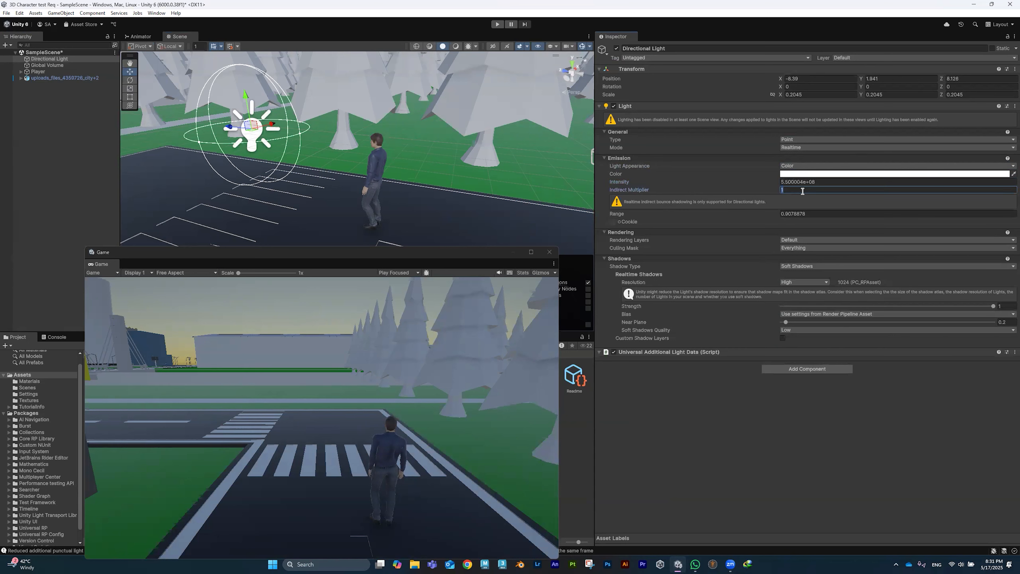
{"action": "left_click", "coordinate": [252, 124]}
{"action": "left_click_drag", "start_coordinate": [245, 98], "coordinate": [257, 157]}
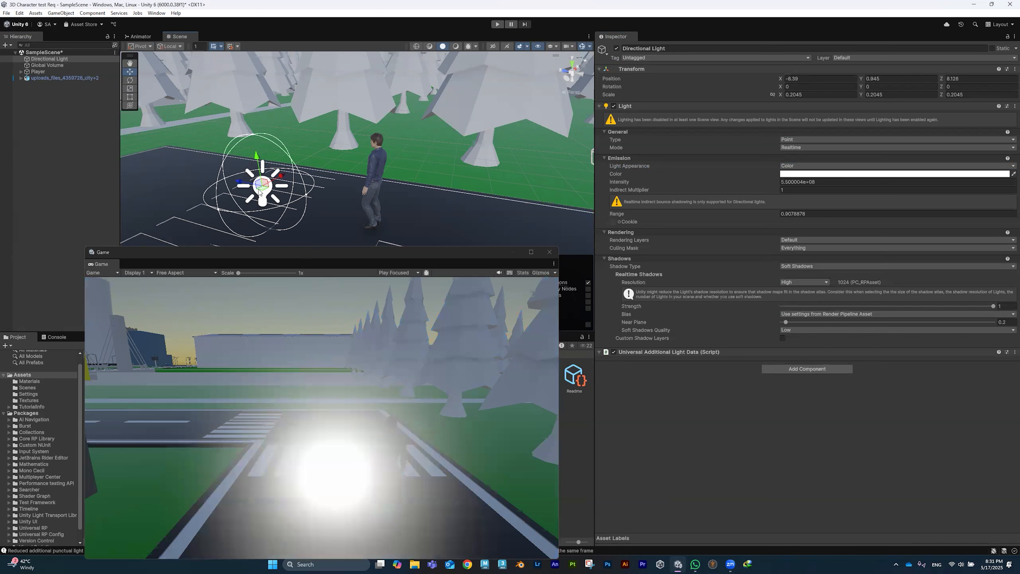
Step: Nudge the light along Z and change its intensity to 5500004
{"action": "left_click_drag", "start_coordinate": [249, 182], "coordinate": [215, 176]}
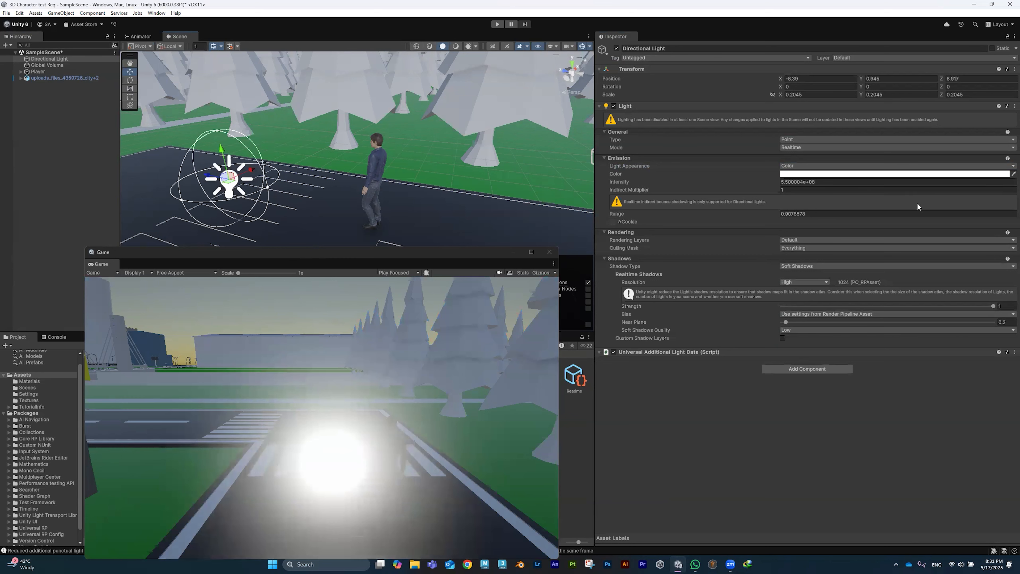
{"action": "left_click", "coordinate": [818, 183]}
{"action": "left_click", "coordinate": [819, 183]}
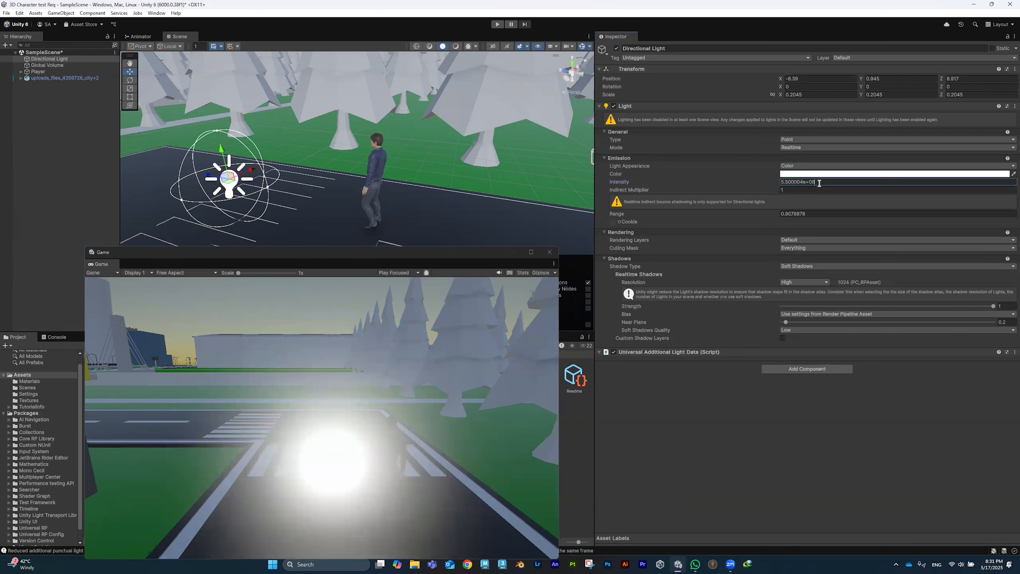
{"action": "key", "text": "BackSpace"}
{"action": "key", "text": "BackSpace"}
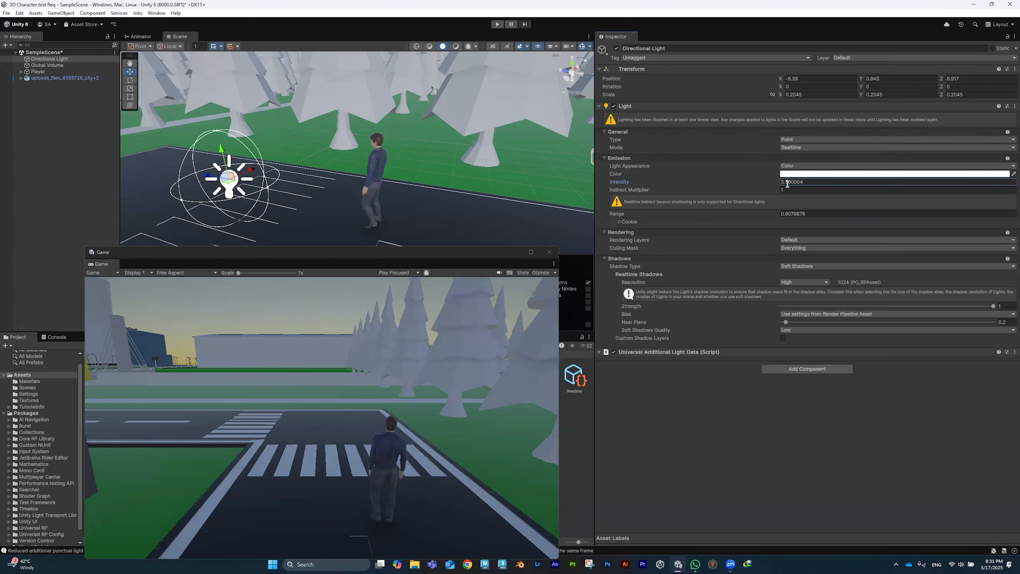
{"action": "key", "text": "BackSpace"}
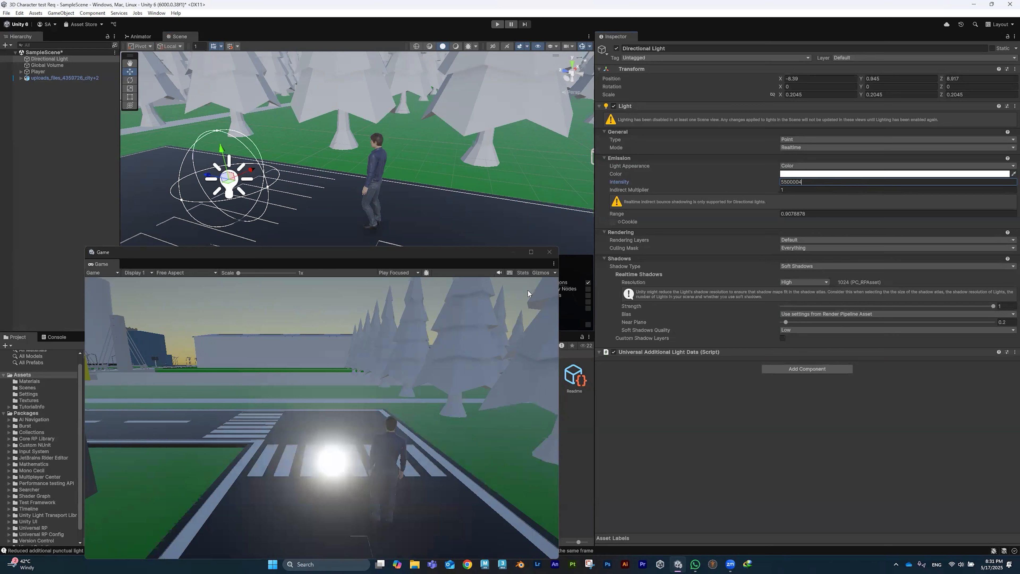
{"action": "key", "text": "Return"}
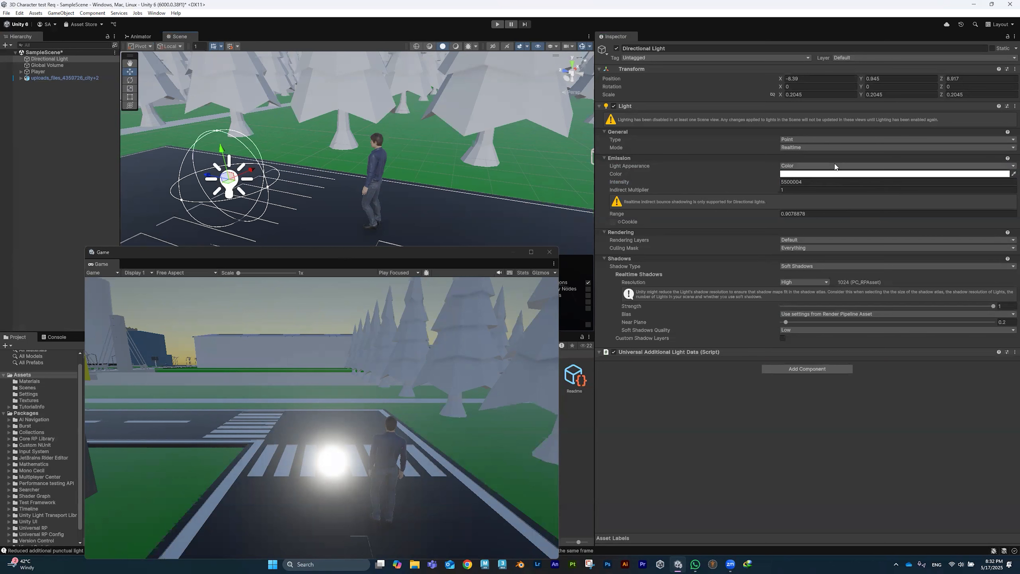
Step: Colour the light pure red (FF0000) and switch its type to Directional
{"action": "left_click", "coordinate": [826, 183]}
{"action": "left_click", "coordinate": [825, 174]}
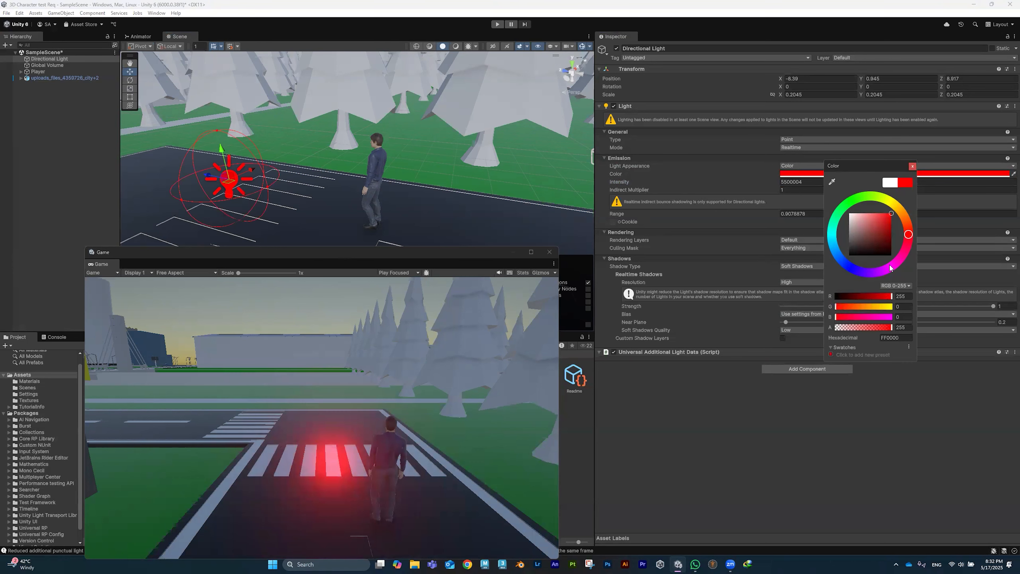
{"action": "left_click", "coordinate": [912, 166]}
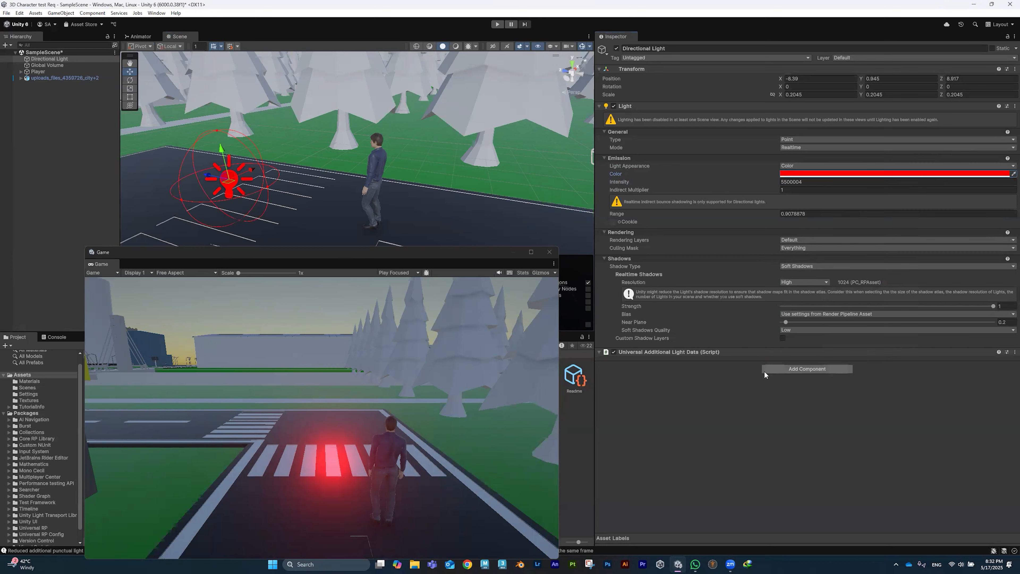
{"action": "left_click", "coordinate": [792, 141]}
{"action": "left_click", "coordinate": [807, 157]}
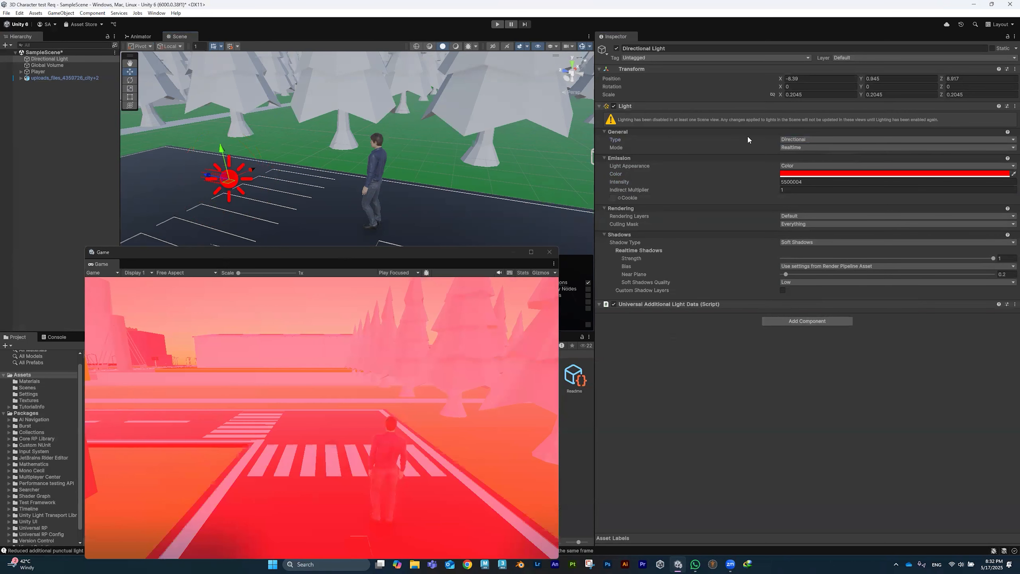
Step: Make the light white with intensity 1.5
{"action": "left_click", "coordinate": [833, 173]}
{"action": "left_click_drag", "start_coordinate": [868, 220], "coordinate": [726, 184]}
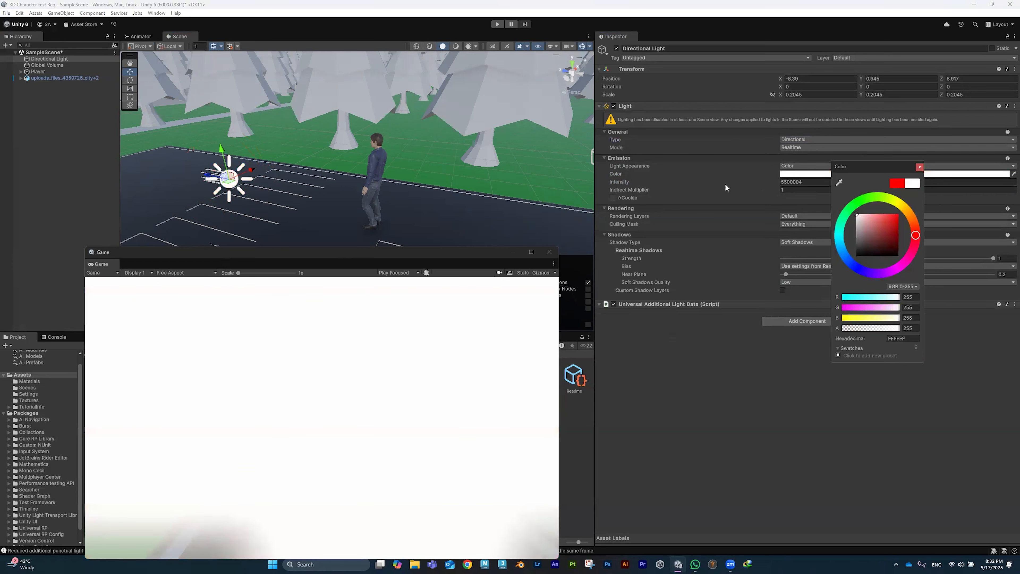
{"action": "left_click", "coordinate": [722, 162]}
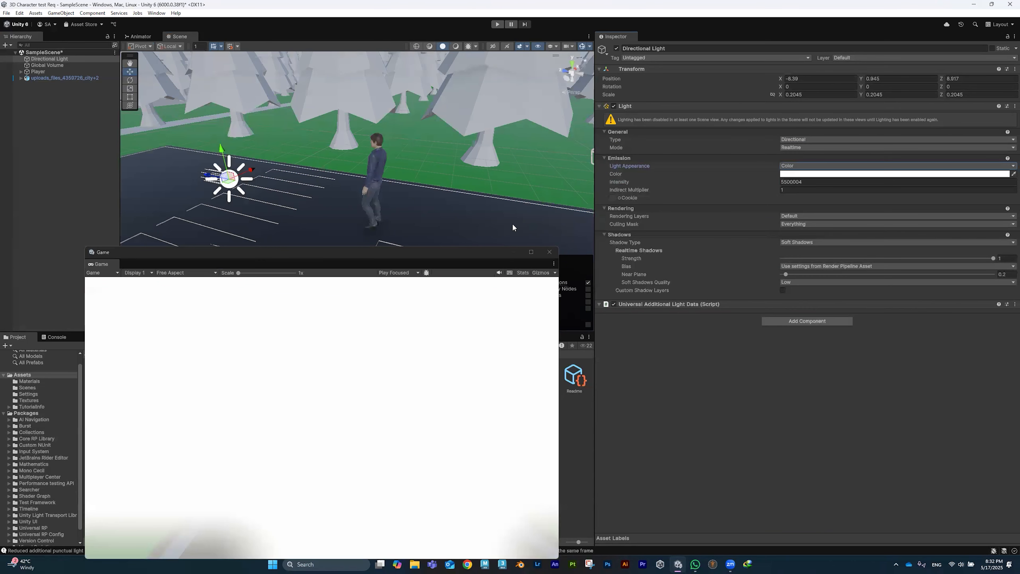
{"action": "left_click", "coordinate": [816, 182]}
{"action": "type", "text": "5"}
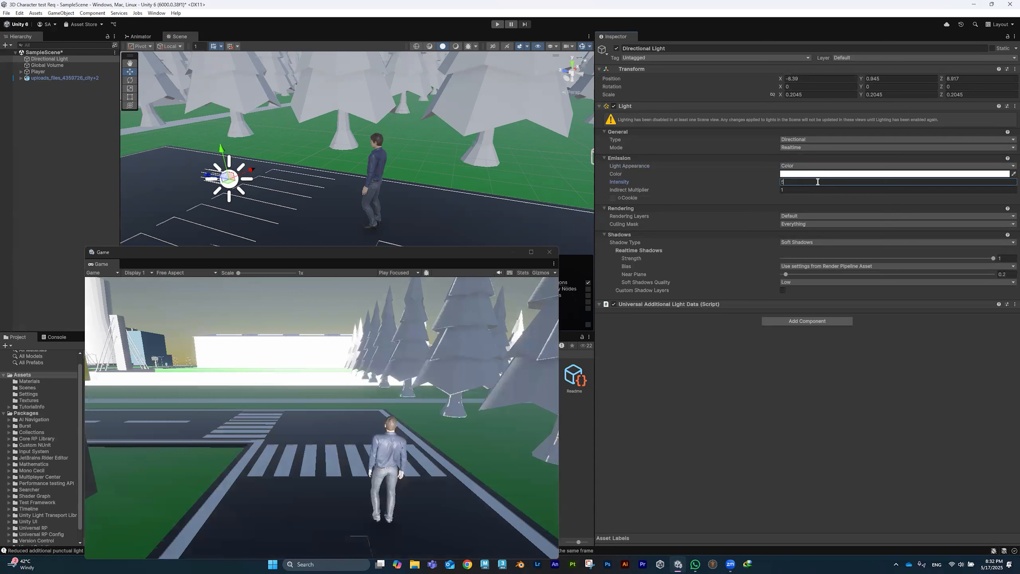
{"action": "key", "text": "BackSpace"}
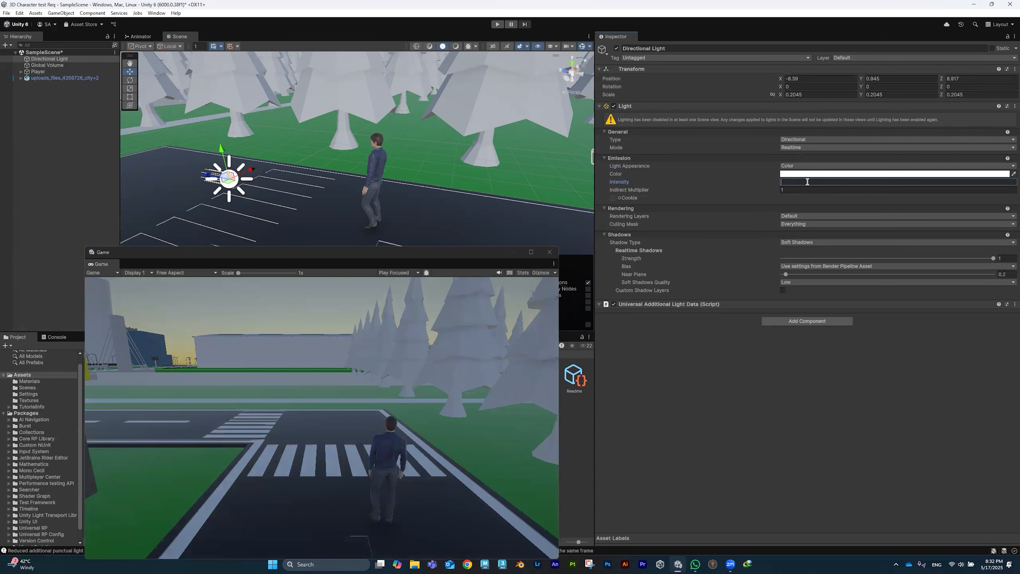
{"action": "type", "text": "1"}
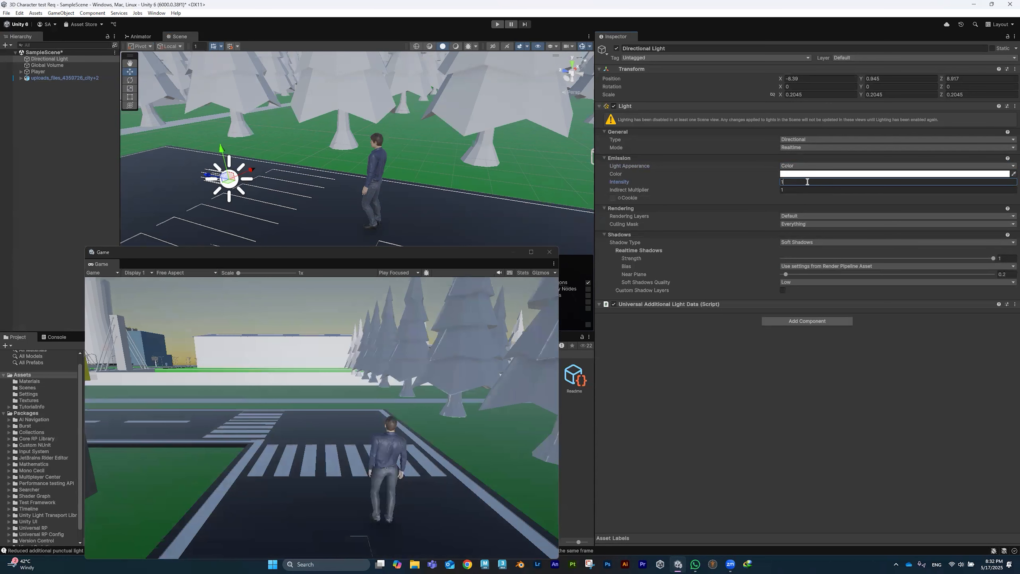
{"action": "type", "text": ".5"}
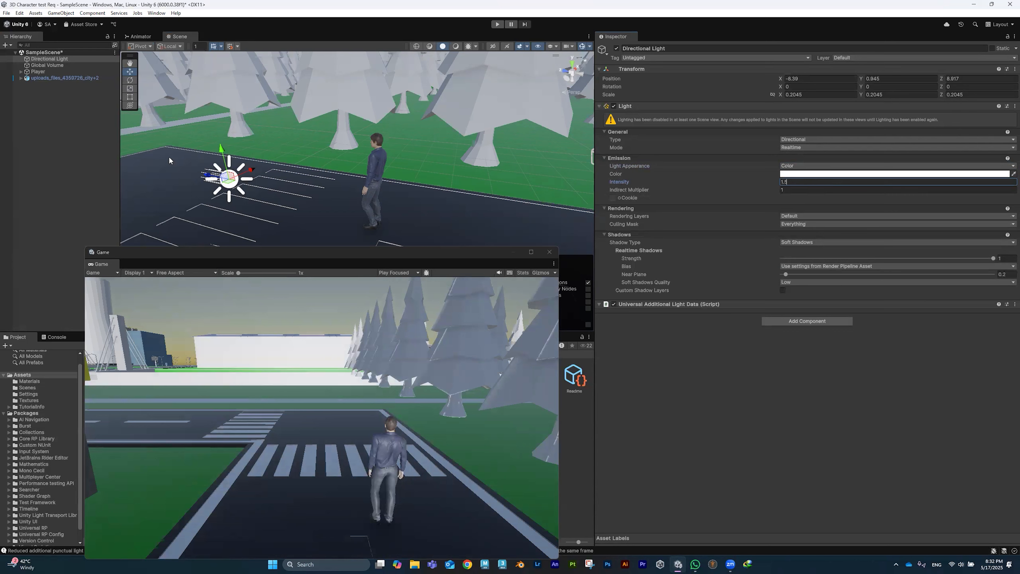
{"action": "left_click", "coordinate": [233, 181]}
Step: Rotate the light to 44.631, -8.818, -216.117 and give it Hard Shadows
{"action": "key", "text": "e"}
{"action": "left_click_drag", "start_coordinate": [234, 182], "coordinate": [223, 120]}
{"action": "left_click_drag", "start_coordinate": [231, 177], "coordinate": [201, 148]}
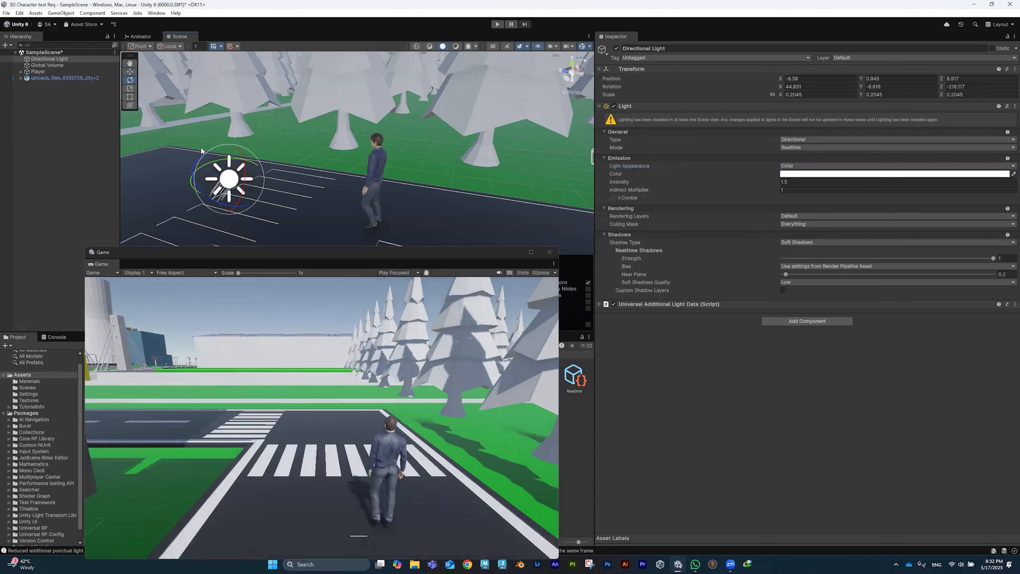
{"action": "left_click", "coordinate": [806, 242]}
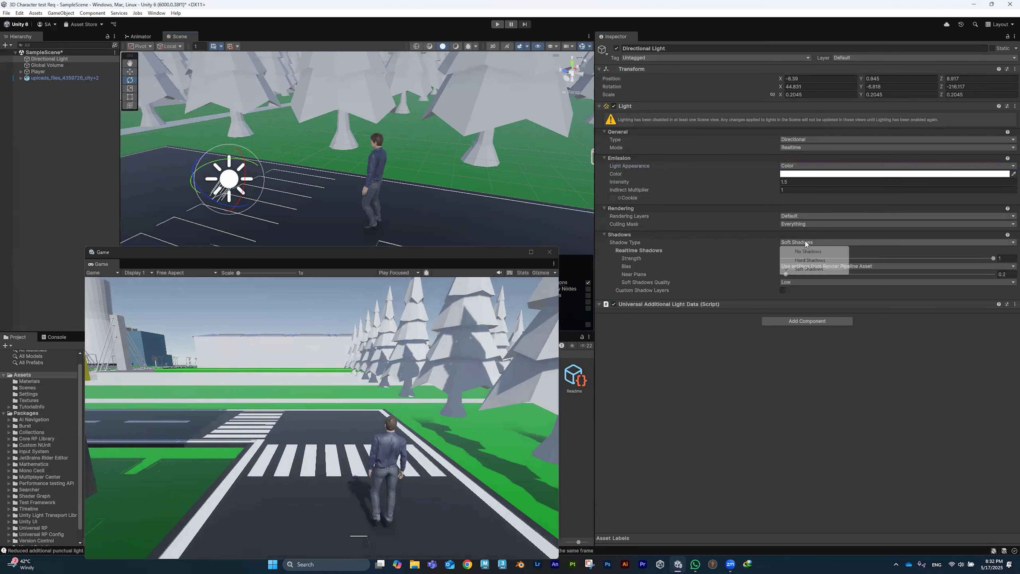
{"action": "left_click", "coordinate": [806, 260]}
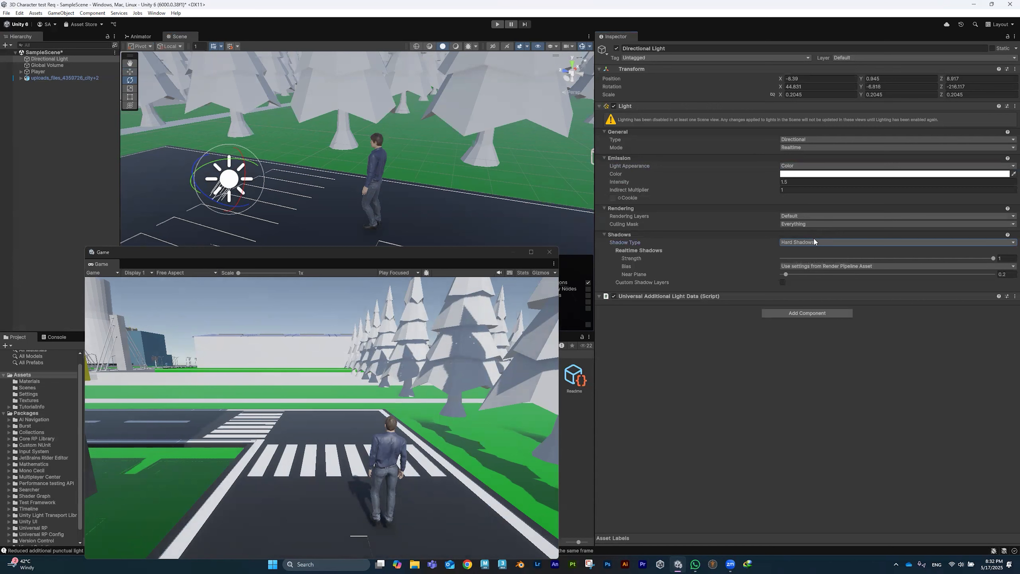
Step: Turn the light's shadows off, then set them to Soft Shadows
{"action": "left_click", "coordinate": [814, 241]}
{"action": "left_click", "coordinate": [805, 252]}
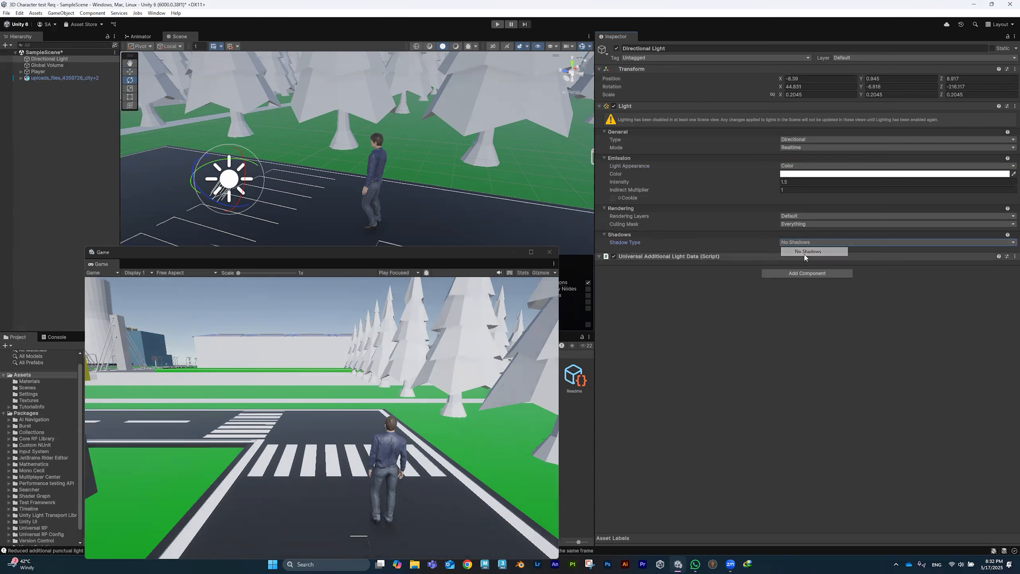
{"action": "left_click", "coordinate": [811, 241]}
{"action": "left_click", "coordinate": [806, 268]}
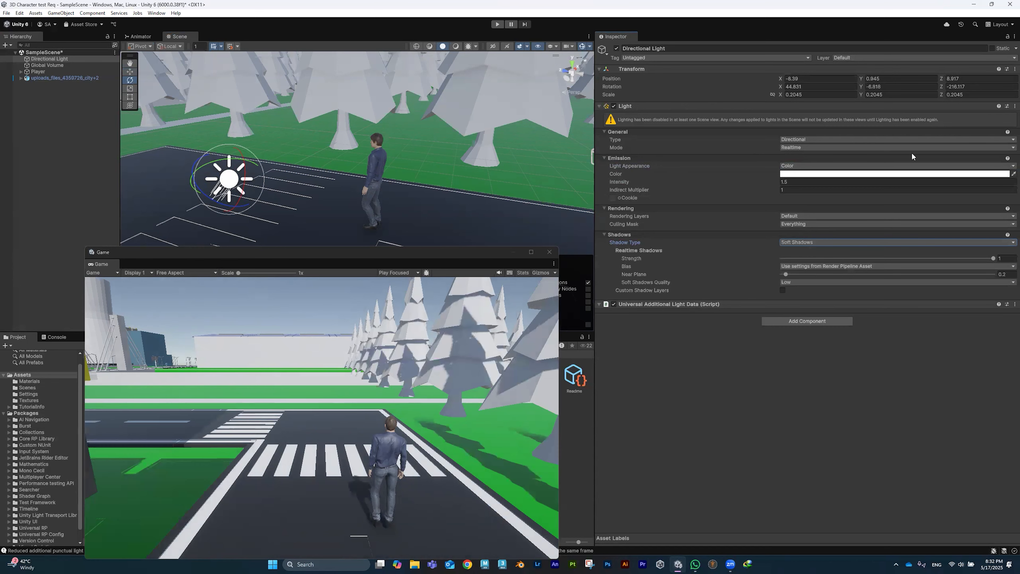
Step: Change the light type to Spot, then to Point
{"action": "left_click", "coordinate": [854, 140]}
{"action": "left_click", "coordinate": [809, 149]}
{"action": "left_click", "coordinate": [785, 189]}
{"action": "left_click", "coordinate": [822, 139]}
{"action": "left_click", "coordinate": [803, 166]}
Step: Make the light bright red with intensity 10000000
{"action": "left_click", "coordinate": [831, 174]}
{"action": "left_click", "coordinate": [873, 213]}
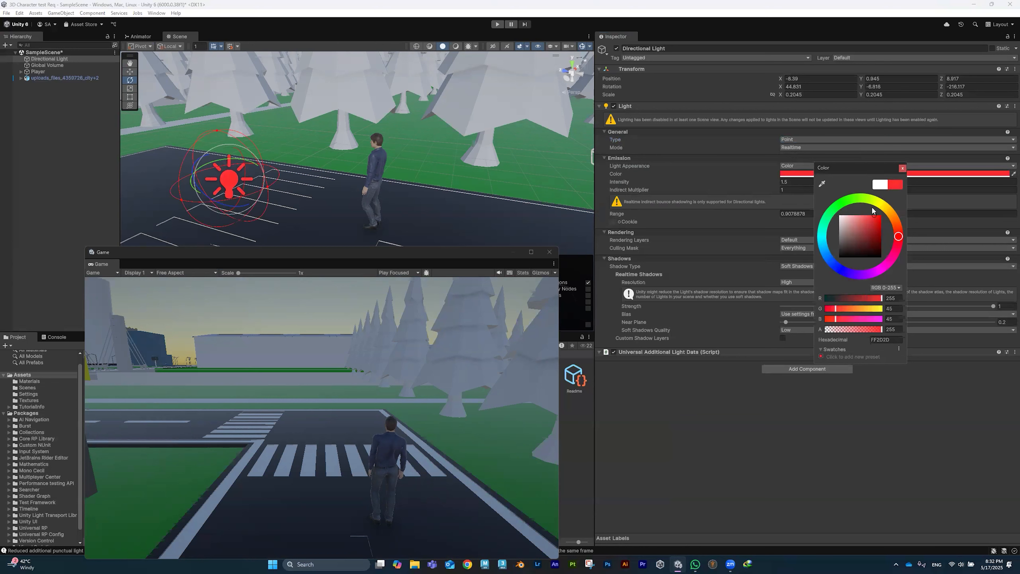
{"action": "left_click", "coordinate": [724, 185]}
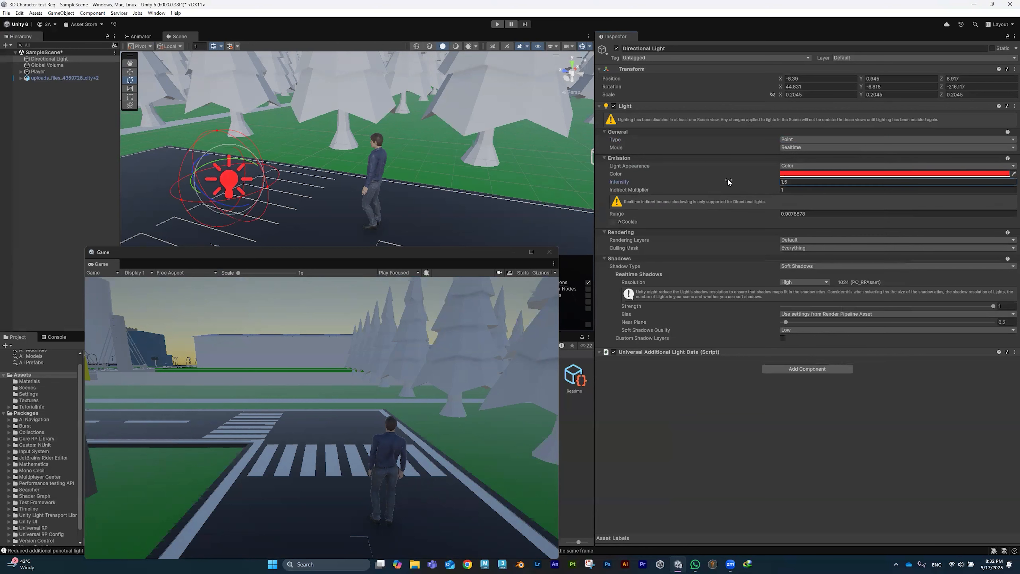
{"action": "left_click", "coordinate": [789, 181]}
{"action": "type", "text": "10000000"}
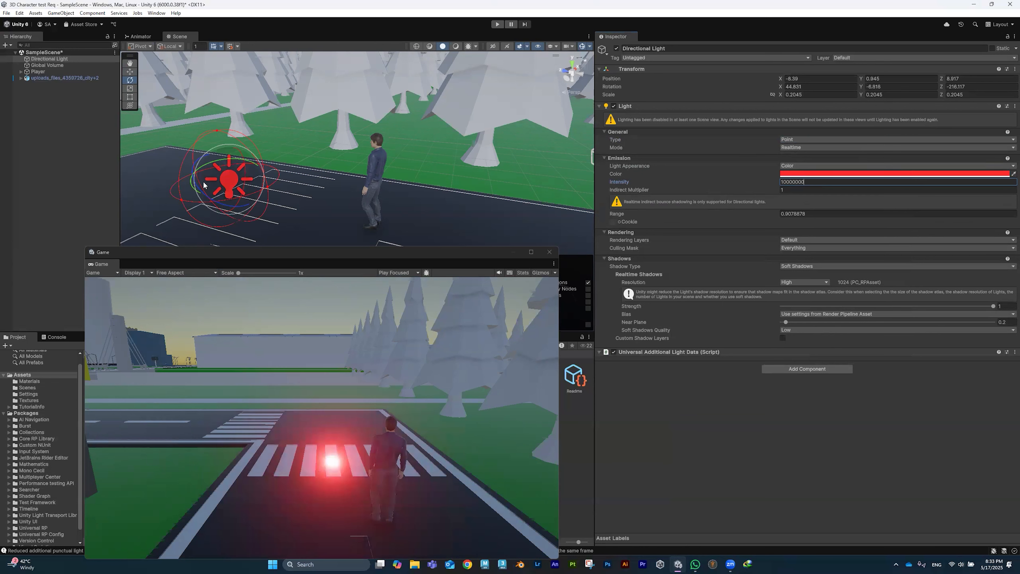
{"action": "left_click", "coordinate": [216, 168]}
Step: Move the light over the crosswalk to -8.396, 0.863, 9.011 and set intensity to 1000
{"action": "key", "text": "w"}
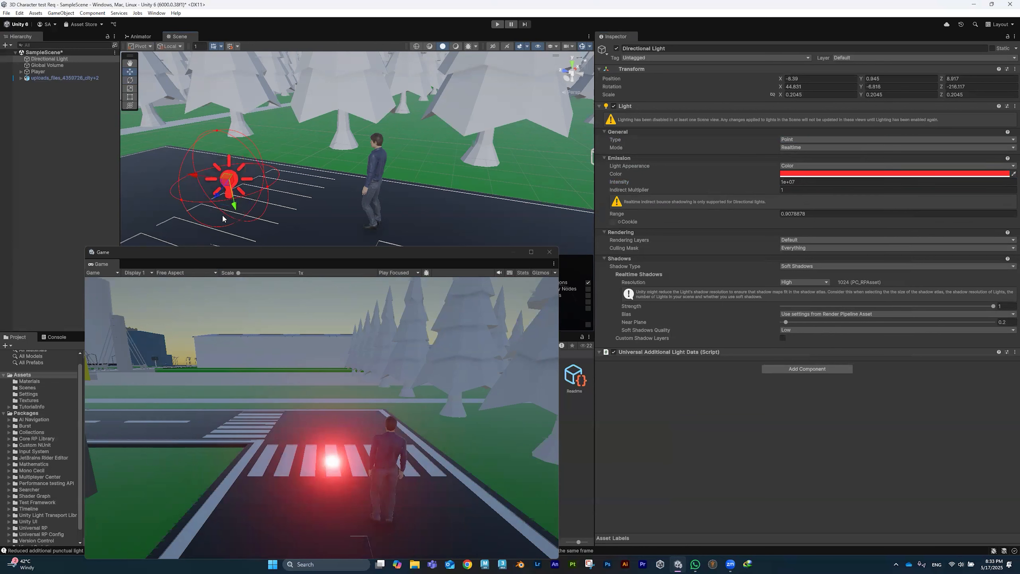
{"action": "left_click_drag", "start_coordinate": [233, 210], "coordinate": [417, 212]}
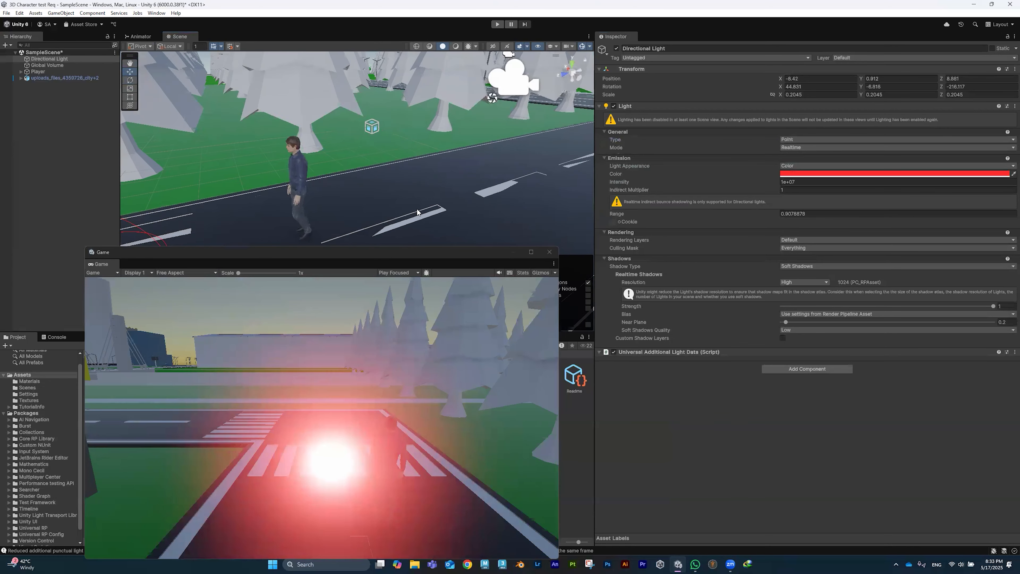
{"action": "scroll", "coordinate": [416, 211], "scroll_direction": "down", "scroll_amount": 5}
{"action": "middle_click_drag", "start_coordinate": [348, 185], "coordinate": [480, 90]}
{"action": "left_click_drag", "start_coordinate": [480, 91], "coordinate": [486, 168], "text": "alt"}
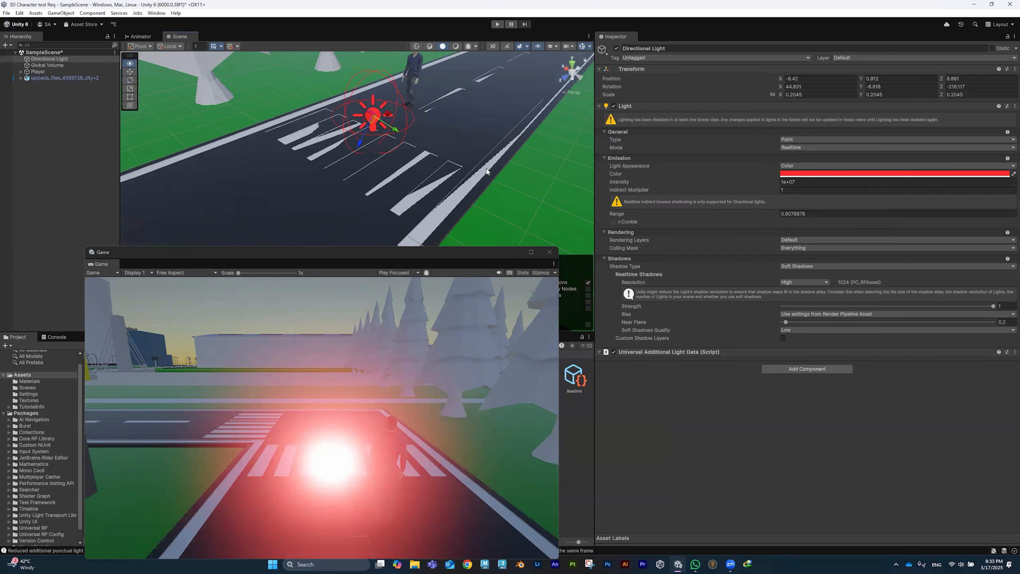
{"action": "left_click_drag", "start_coordinate": [372, 121], "coordinate": [367, 117]}
{"action": "left_click_drag", "start_coordinate": [364, 122], "coordinate": [534, 134]}
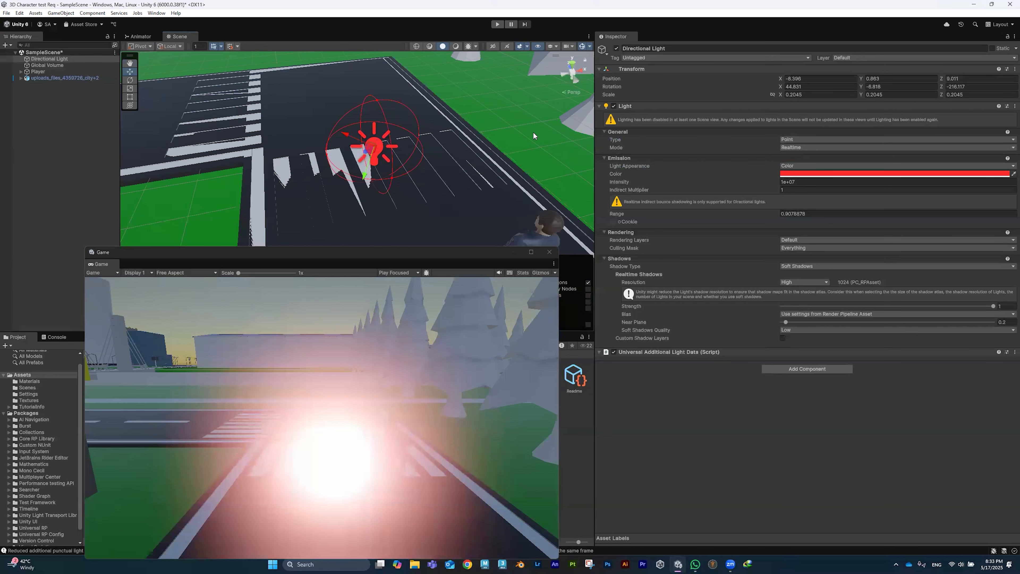
{"action": "type", "text": "1e+"}
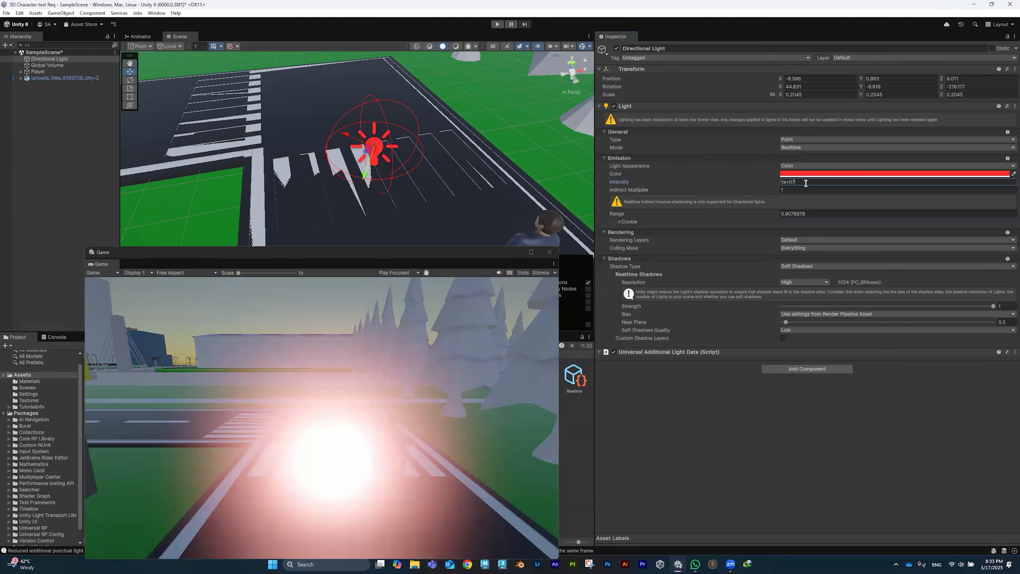
{"action": "type", "text": "000"}
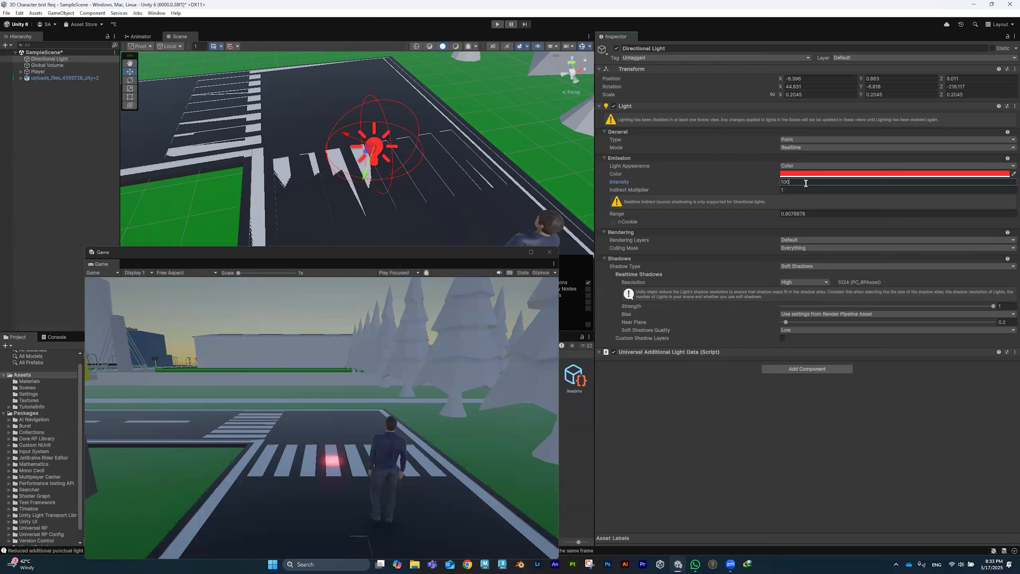
{"action": "left_click", "coordinate": [805, 139]}
Step: Make the light a Spot light with rotation zeroed on all axes
{"action": "left_click", "coordinate": [802, 149]}
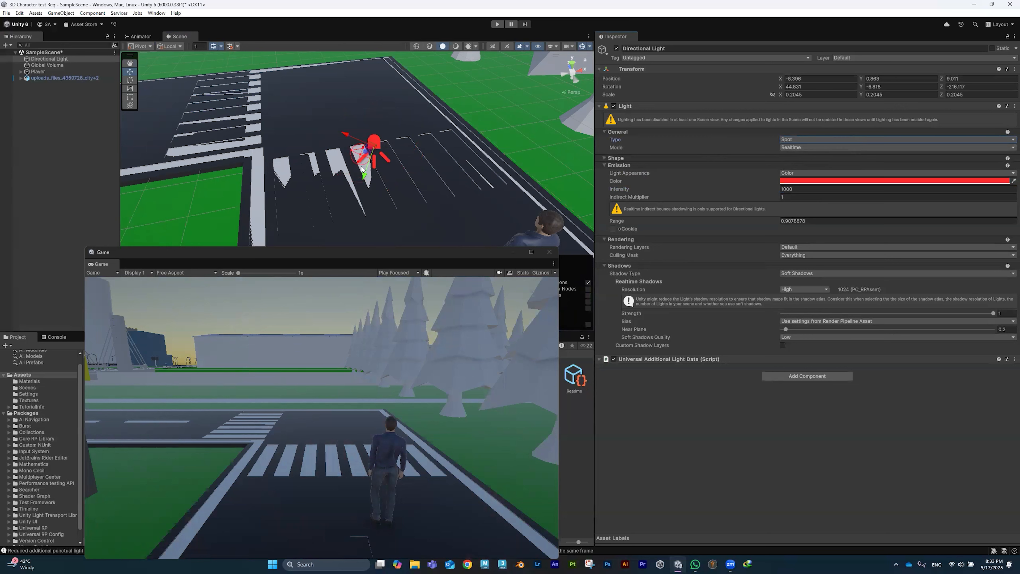
{"action": "left_click", "coordinate": [884, 87]}
{"action": "type", "text": "0"}
{"action": "left_click", "coordinate": [963, 87]}
{"action": "type", "text": "0"}
{"action": "left_click", "coordinate": [819, 86]}
{"action": "type", "text": "0"}
{"action": "left_click", "coordinate": [818, 97]}
Step: Raise the spot light higher and set its X rotation to 90 to aim straight down
{"action": "left_click_drag", "start_coordinate": [377, 139], "coordinate": [387, 25]}
{"action": "key", "text": "e"}
{"action": "left_click", "coordinate": [819, 86]}
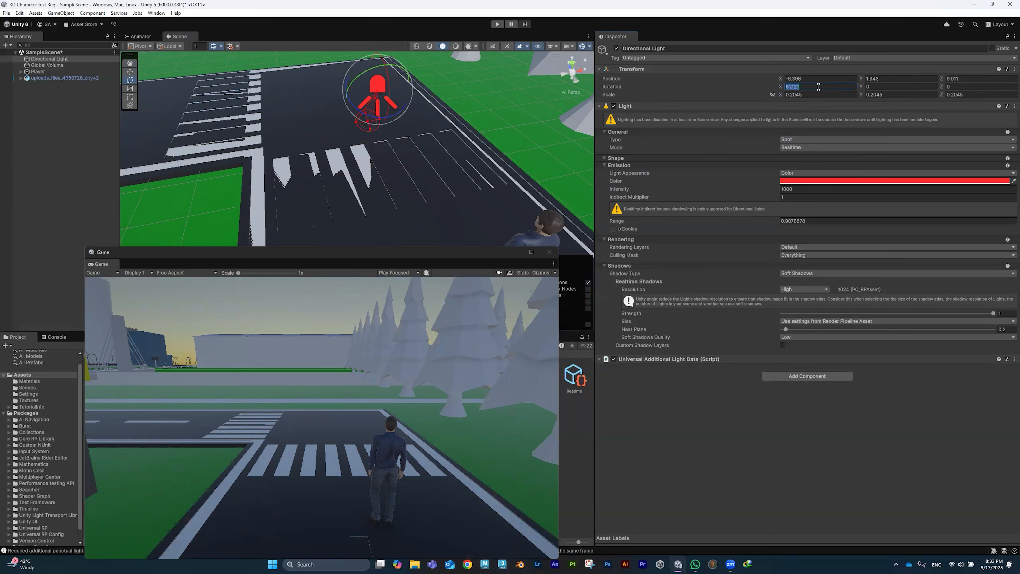
{"action": "type", "text": "90"}
{"action": "key", "text": "Return"}
Step: Enlarge the spot light to about double size and view it over the crosswalk
{"action": "key", "text": "r"}
{"action": "left_click_drag", "start_coordinate": [378, 92], "coordinate": [406, 88]}
{"action": "scroll", "coordinate": [346, 113], "scroll_direction": "down", "scroll_amount": 5}
{"action": "left_click_drag", "start_coordinate": [346, 113], "coordinate": [471, 91], "text": "alt"}
{"action": "key", "text": "e"}
{"action": "left_click_drag", "start_coordinate": [329, 123], "coordinate": [446, 164], "text": "alt"}
{"action": "scroll", "coordinate": [388, 117], "scroll_direction": "up", "scroll_amount": 5}
{"action": "middle_click_drag", "start_coordinate": [388, 116], "coordinate": [417, 161]}
Step: Widen the spot light's cone over the crosswalk and check it from around
{"action": "left_click_drag", "start_coordinate": [415, 173], "coordinate": [399, 246]}
{"action": "left_click_drag", "start_coordinate": [477, 207], "coordinate": [305, 177], "text": "alt"}
{"action": "middle_click_drag", "start_coordinate": [305, 177], "coordinate": [291, 109]}
{"action": "scroll", "coordinate": [298, 170], "scroll_direction": "up", "scroll_amount": 4}
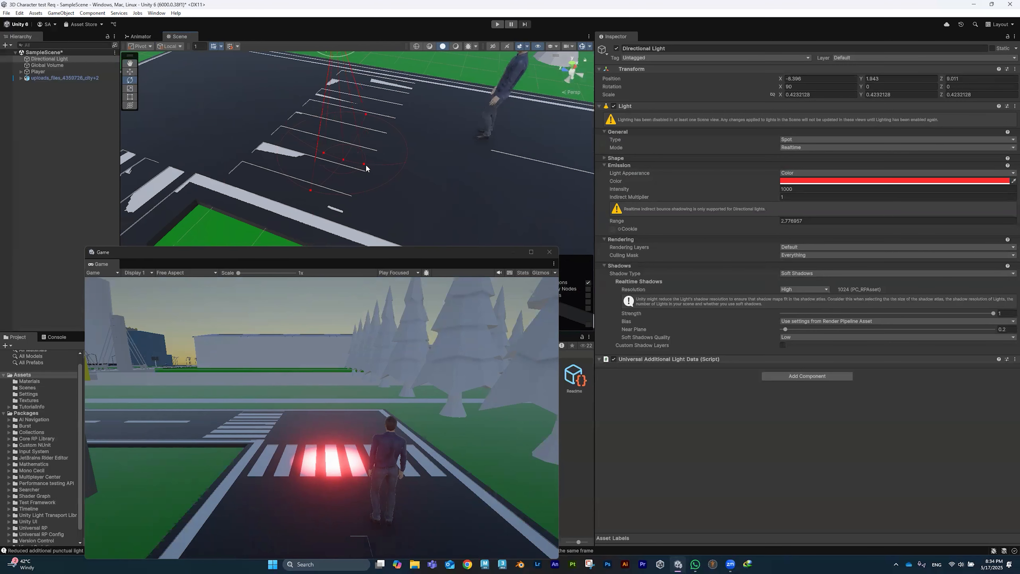
{"action": "left_click", "coordinate": [363, 163]}
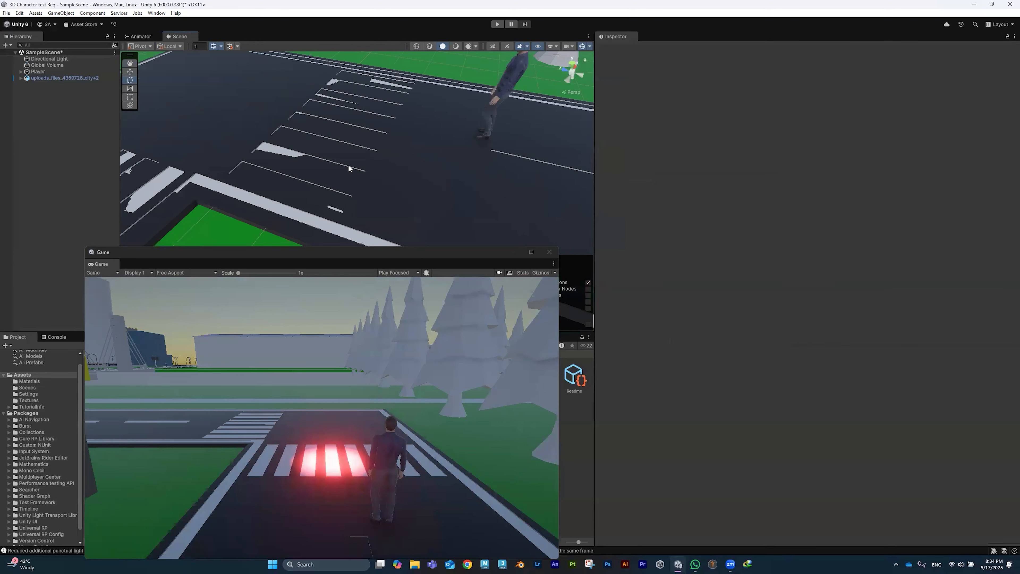
Step: Widen the spot light's inner angle to about 54, range to about 3.17, and colour it orange (FF922D)
{"action": "left_click", "coordinate": [360, 133]}
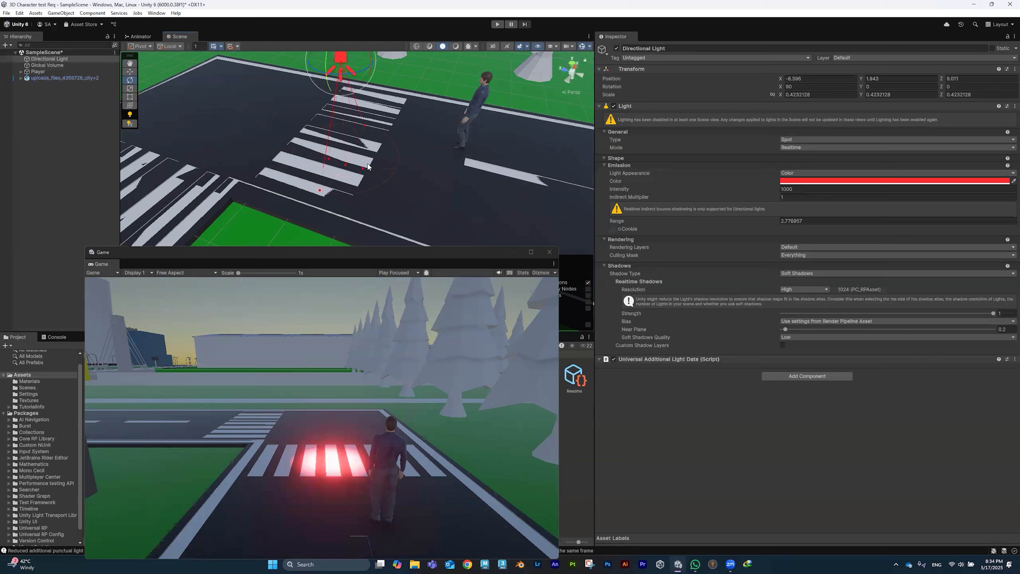
{"action": "mouse_move", "coordinate": [361, 171]}
{"action": "left_mouse_down"}
{"action": "mouse_move", "coordinate": [406, 183]}
{"action": "mouse_move", "coordinate": [348, 177]}
{"action": "left_mouse_up"}
{"action": "left_click_drag", "start_coordinate": [347, 165], "coordinate": [369, 175]}
{"action": "left_click", "coordinate": [817, 179]}
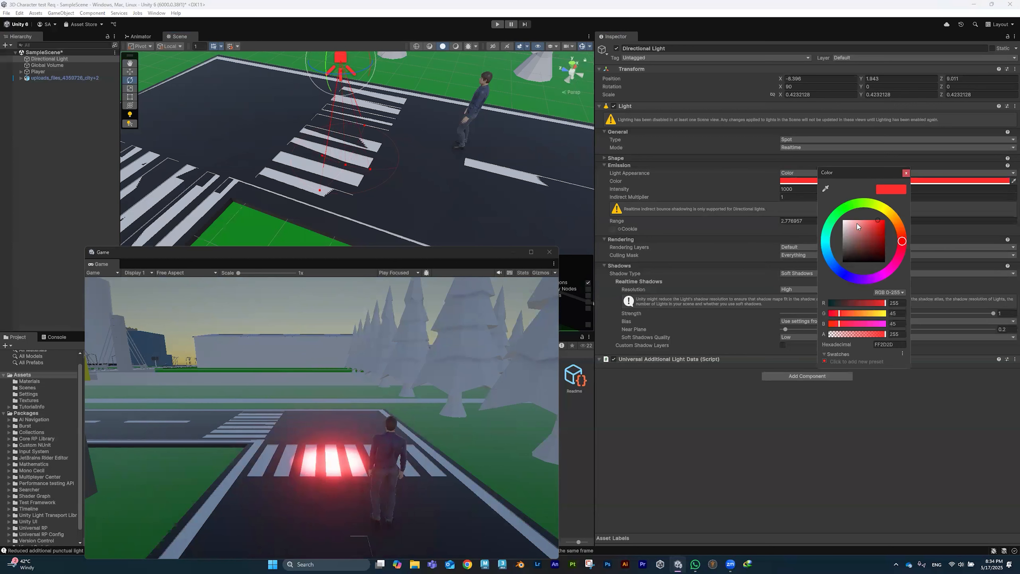
{"action": "left_click_drag", "start_coordinate": [889, 215], "coordinate": [861, 229]}
Step: Tilt the spot light to about 50 degrees and move it over the player
{"action": "left_click", "coordinate": [776, 197]}
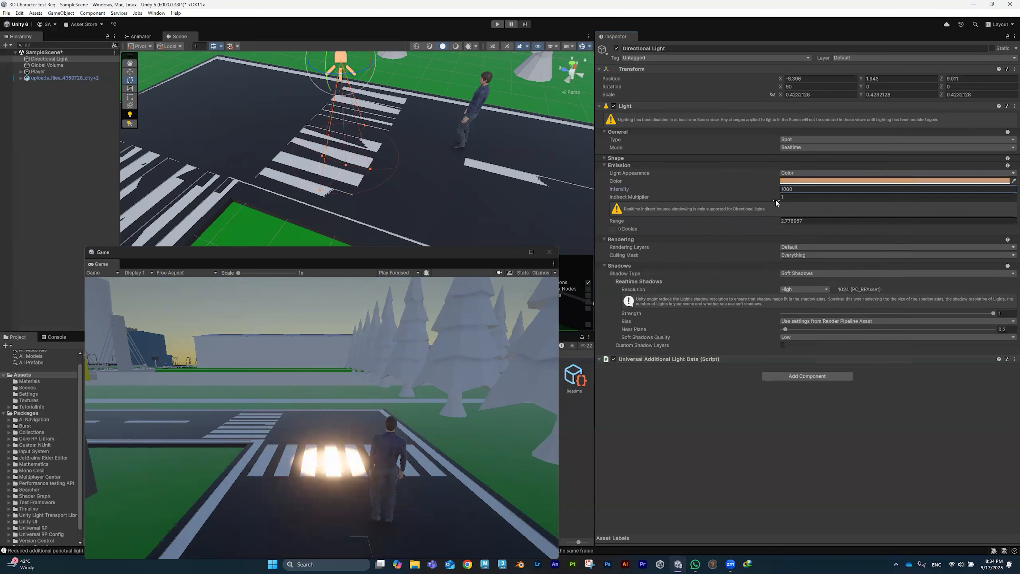
{"action": "left_click", "coordinate": [822, 191]}
{"action": "right_click", "coordinate": [382, 166]}
{"action": "right_click", "coordinate": [358, 177]}
{"action": "right_click_drag", "start_coordinate": [359, 177], "coordinate": [384, 158], "text": "alt"}
{"action": "middle_click_drag", "start_coordinate": [384, 158], "coordinate": [339, 141]}
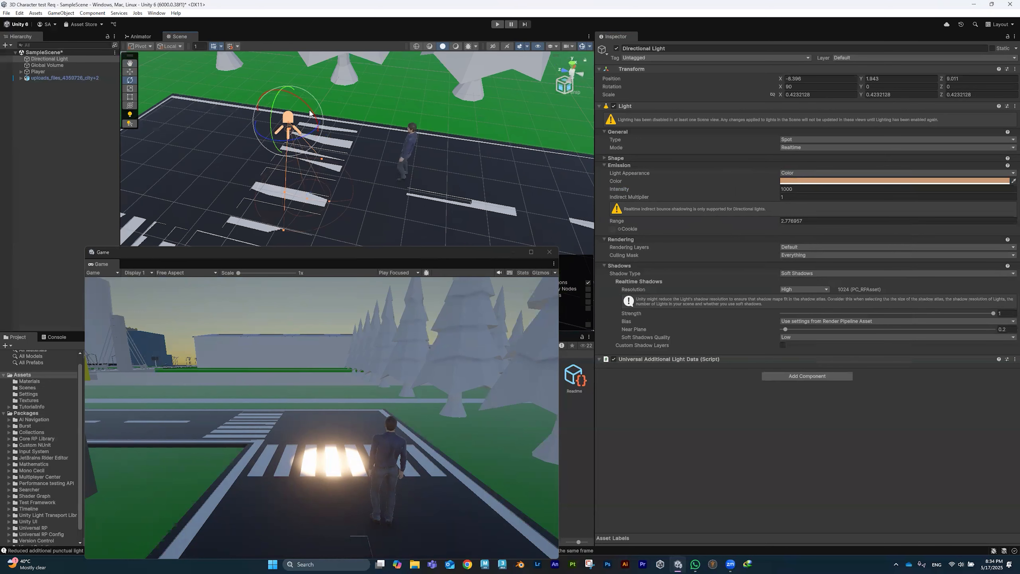
{"action": "left_click_drag", "start_coordinate": [316, 110], "coordinate": [353, 153]}
{"action": "key", "text": "w"}
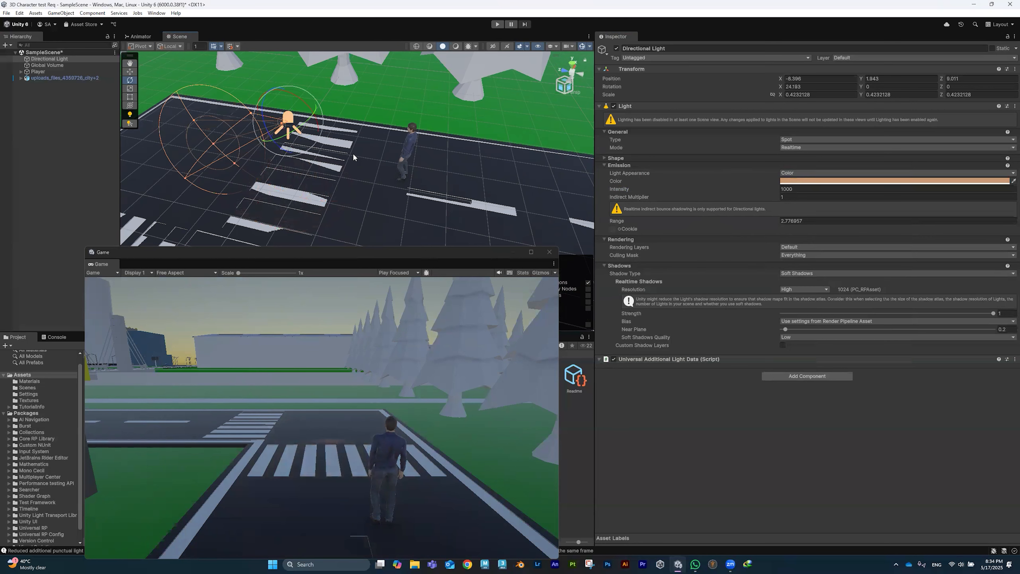
{"action": "left_click_drag", "start_coordinate": [294, 116], "coordinate": [413, 136]}
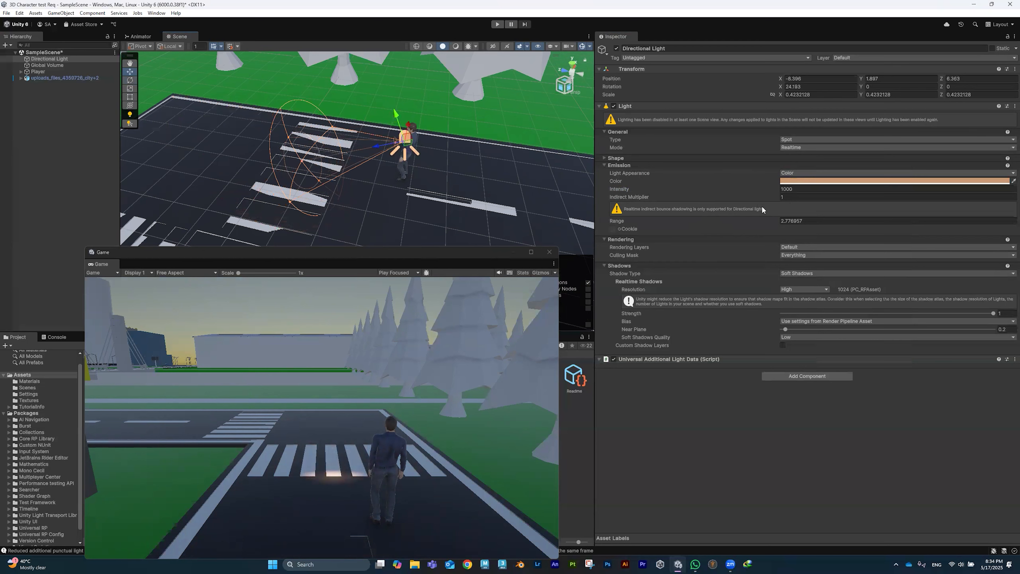
Step: Widen the spot light's range over the crosswalk and tilt it slightly
{"action": "left_click", "coordinate": [783, 189]}
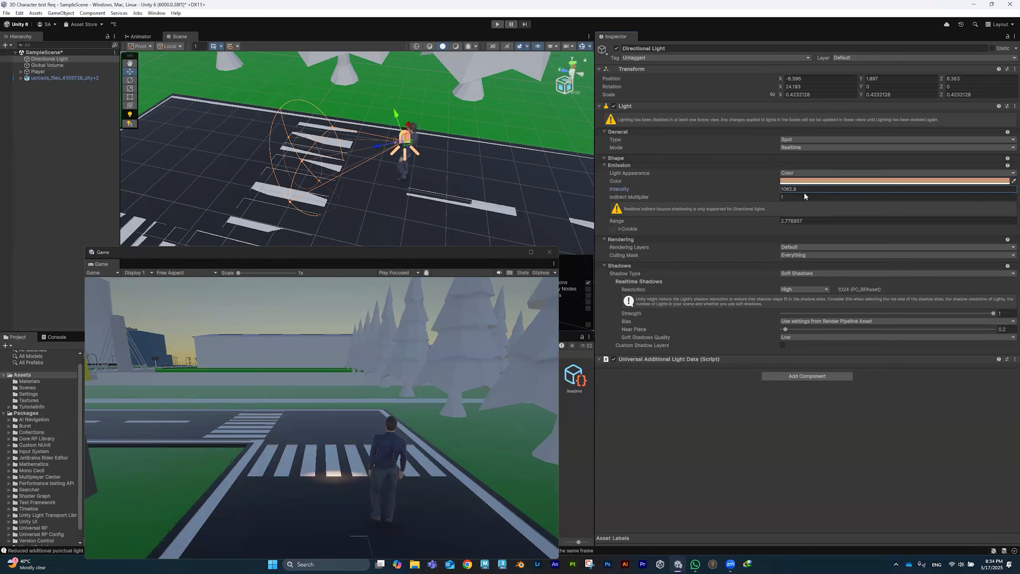
{"action": "left_click_drag", "start_coordinate": [295, 165], "coordinate": [247, 172]}
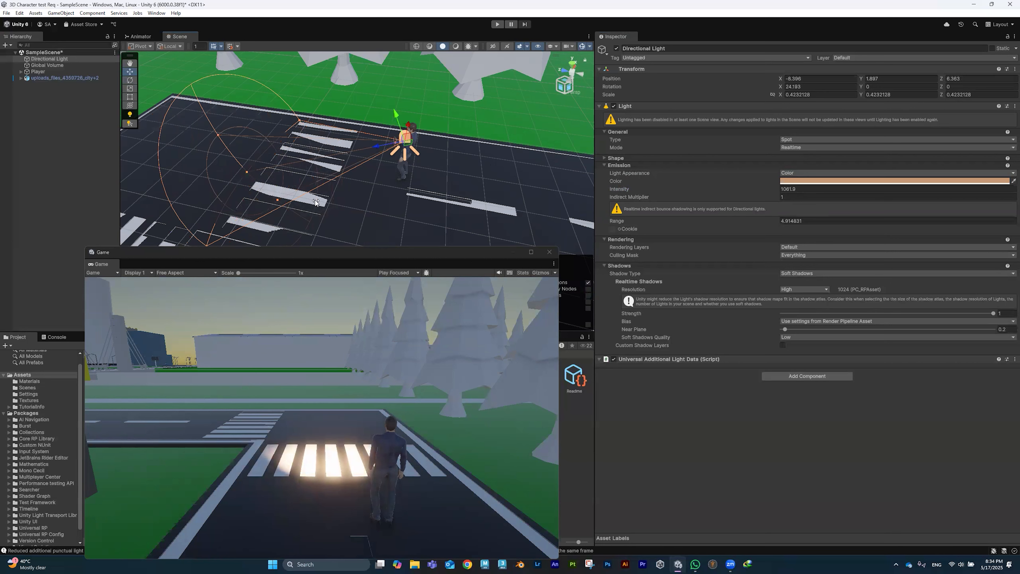
{"action": "key", "text": "e"}
{"action": "left_click_drag", "start_coordinate": [415, 112], "coordinate": [423, 114]}
Step: Lower the spot light beside the player and make it a child of Player
{"action": "left_click_drag", "start_coordinate": [487, 197], "coordinate": [322, 181], "text": "alt"}
{"action": "key", "text": "w"}
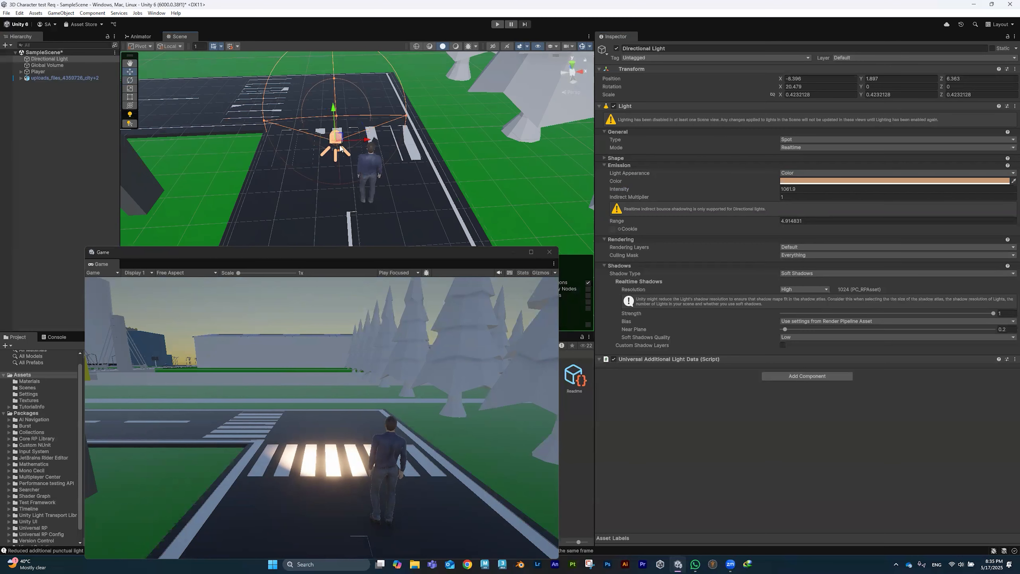
{"action": "left_click_drag", "start_coordinate": [371, 139], "coordinate": [407, 142]}
{"action": "left_click_drag", "start_coordinate": [362, 177], "coordinate": [490, 183], "text": "alt"}
{"action": "left_click_drag", "start_coordinate": [408, 111], "coordinate": [263, 197]}
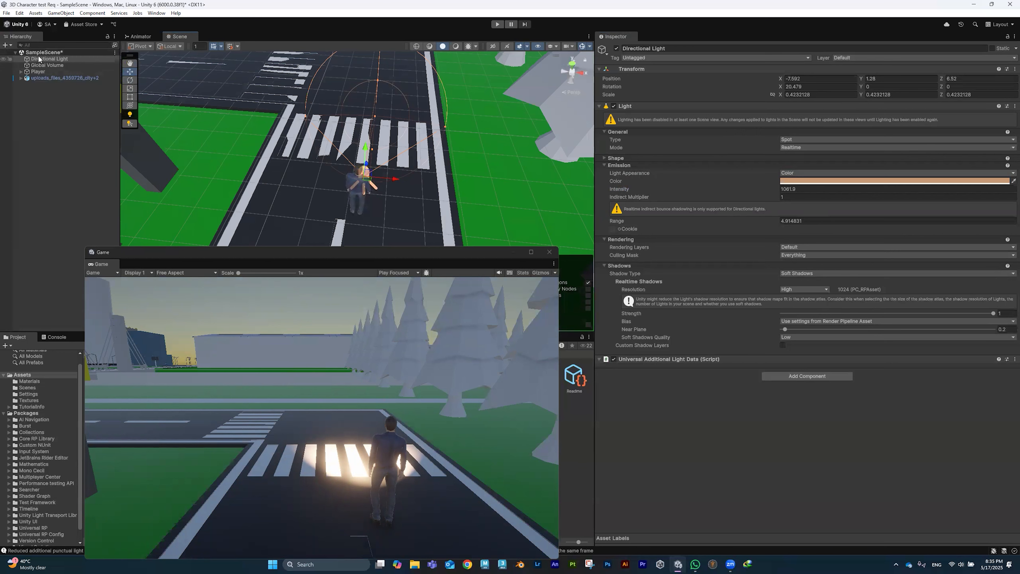
{"action": "left_click", "coordinate": [46, 65]}
{"action": "left_click_drag", "start_coordinate": [48, 60], "coordinate": [49, 72]}
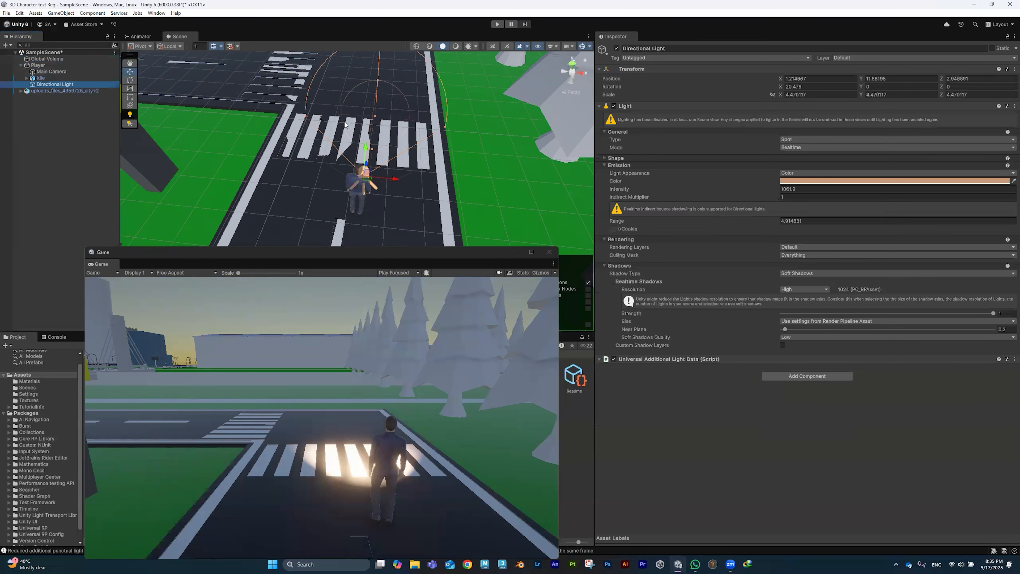
{"action": "left_click", "coordinate": [497, 25]}
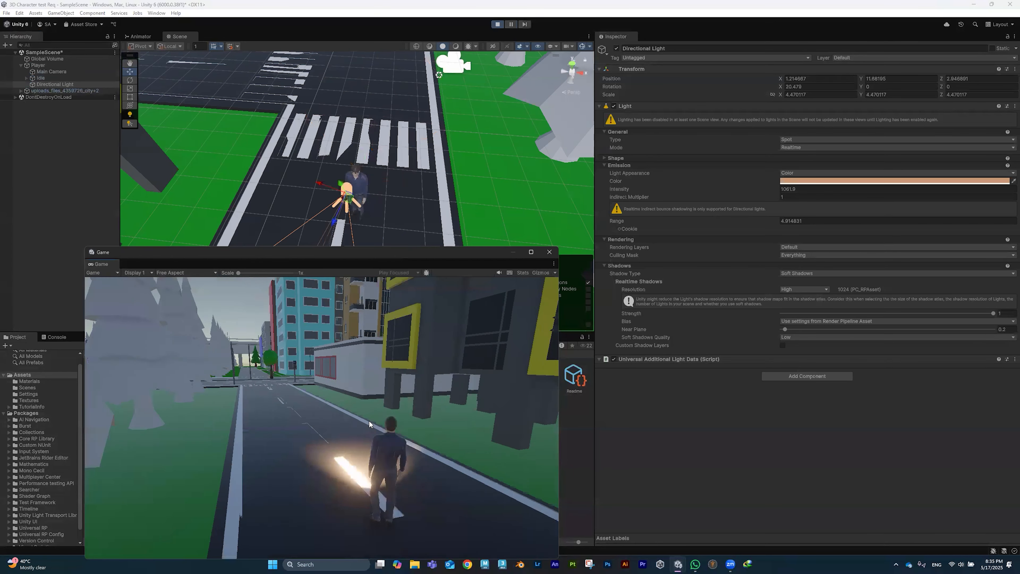
{"action": "key", "text": "w"}
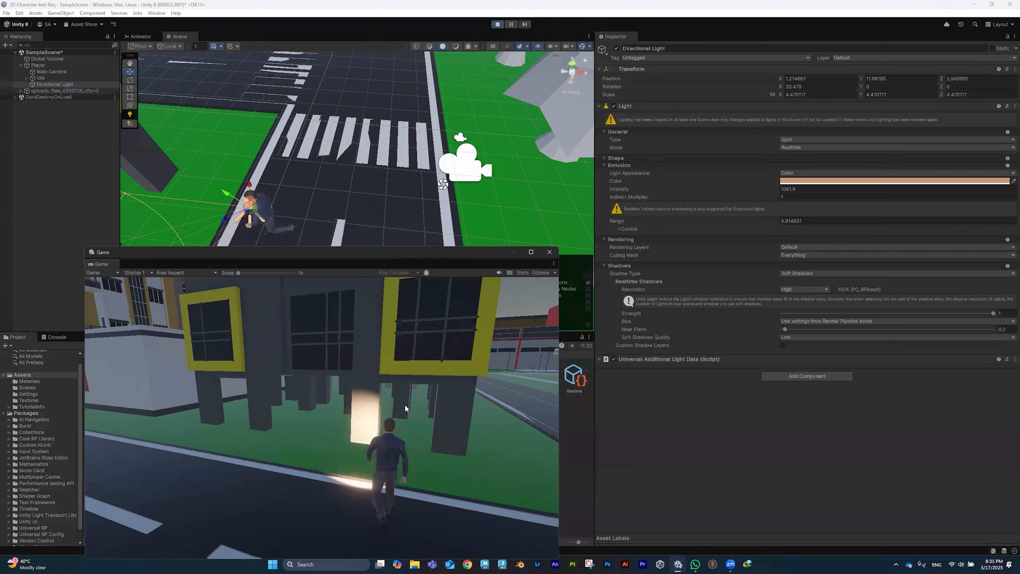
{"action": "key", "text": "w"}
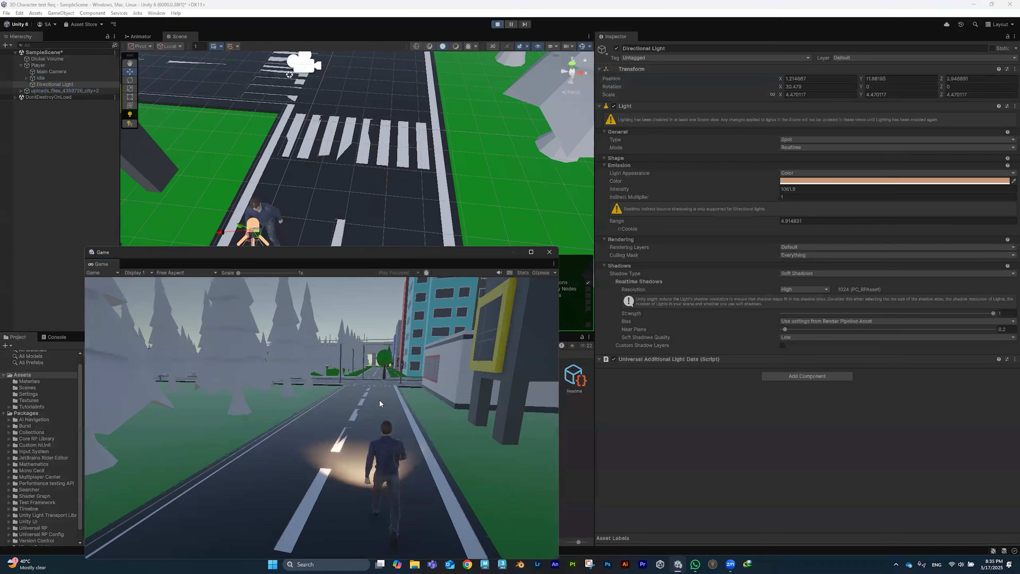
{"action": "key", "text": "w"}
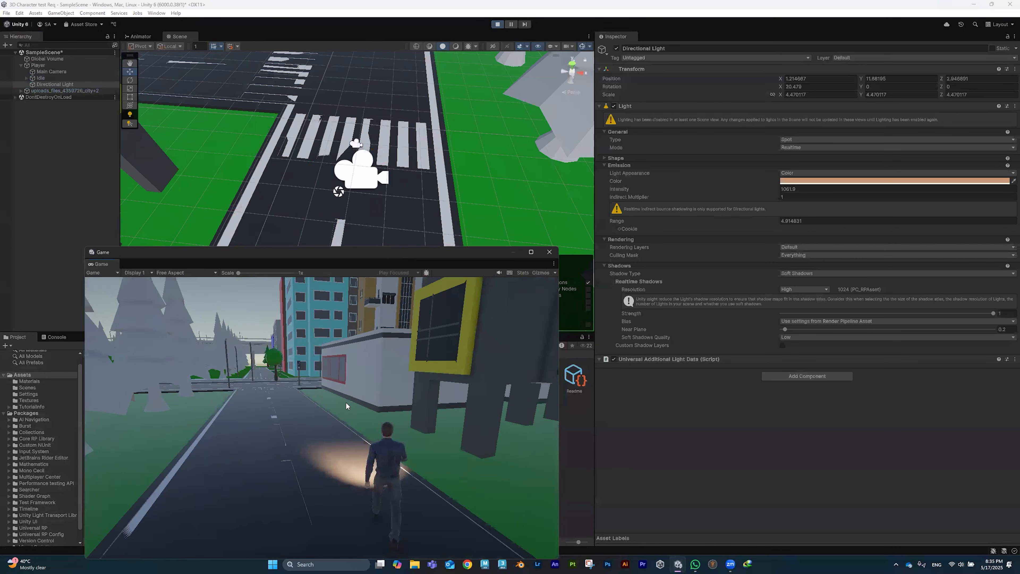
{"action": "key", "text": "w"}
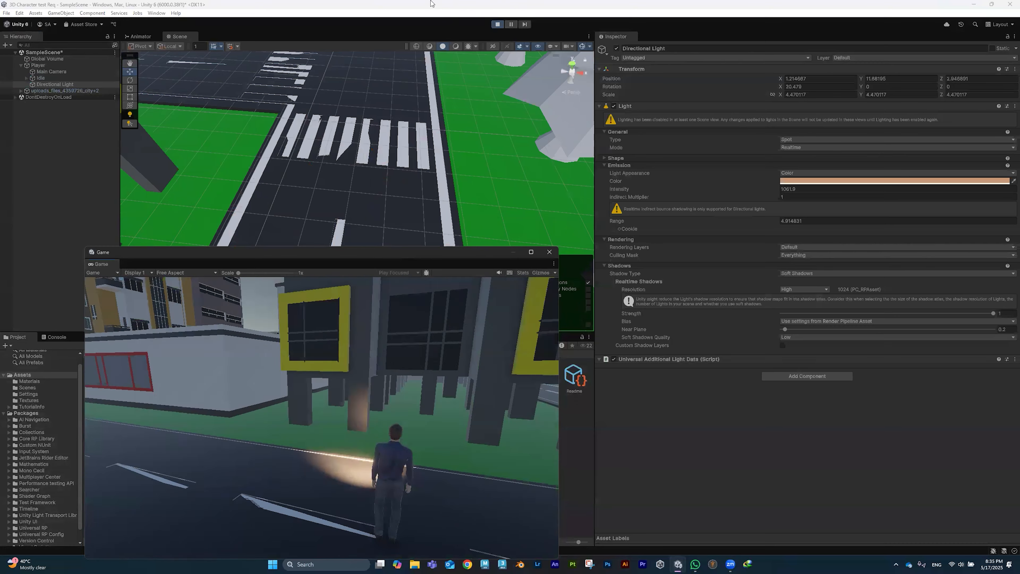
{"action": "left_click", "coordinate": [498, 24]}
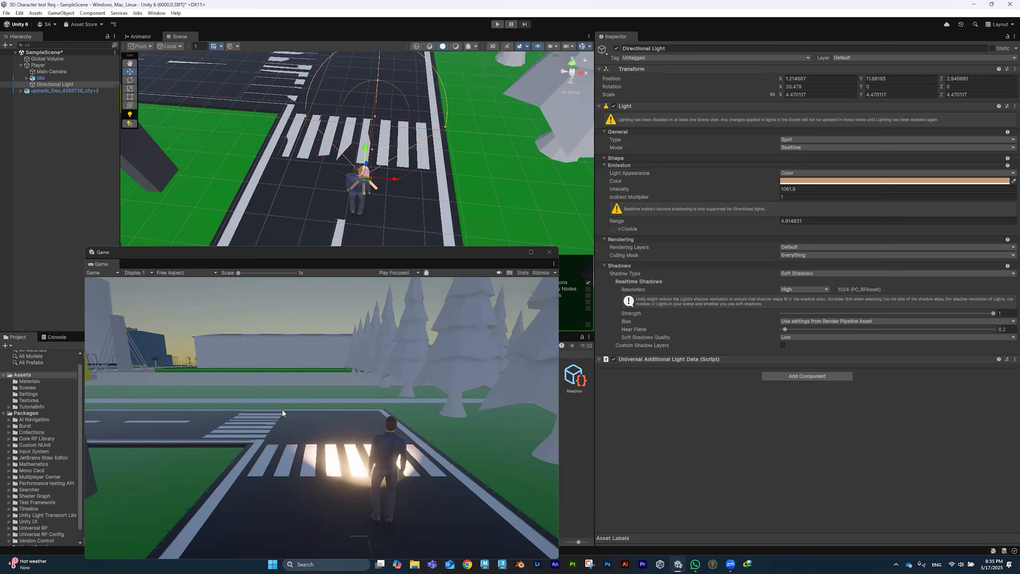
Step: Review the Main Camera and spot light's Light Appearance and Emission settings, then open the File menu
{"action": "left_click", "coordinate": [51, 72]}
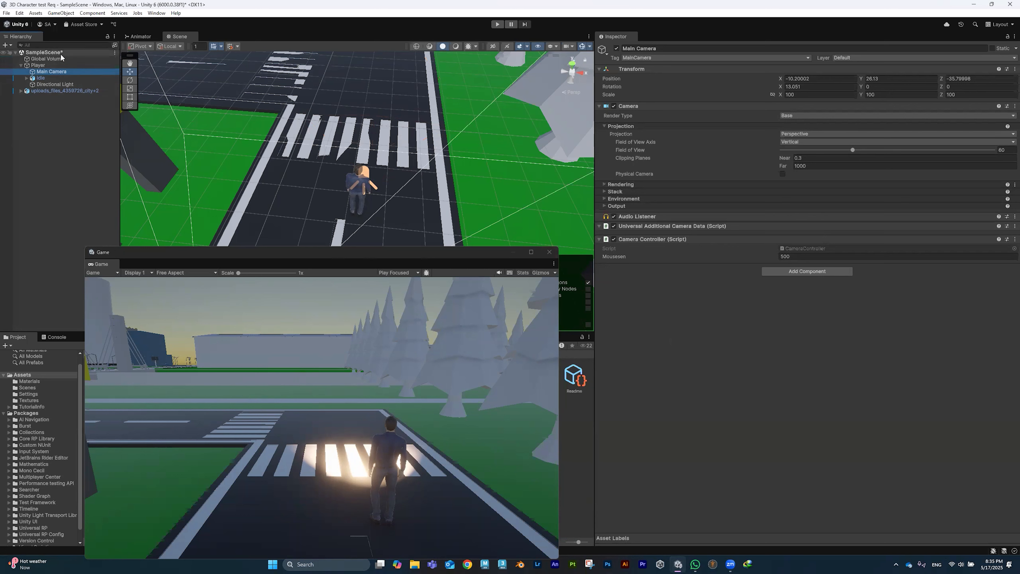
{"action": "left_click", "coordinate": [57, 84]}
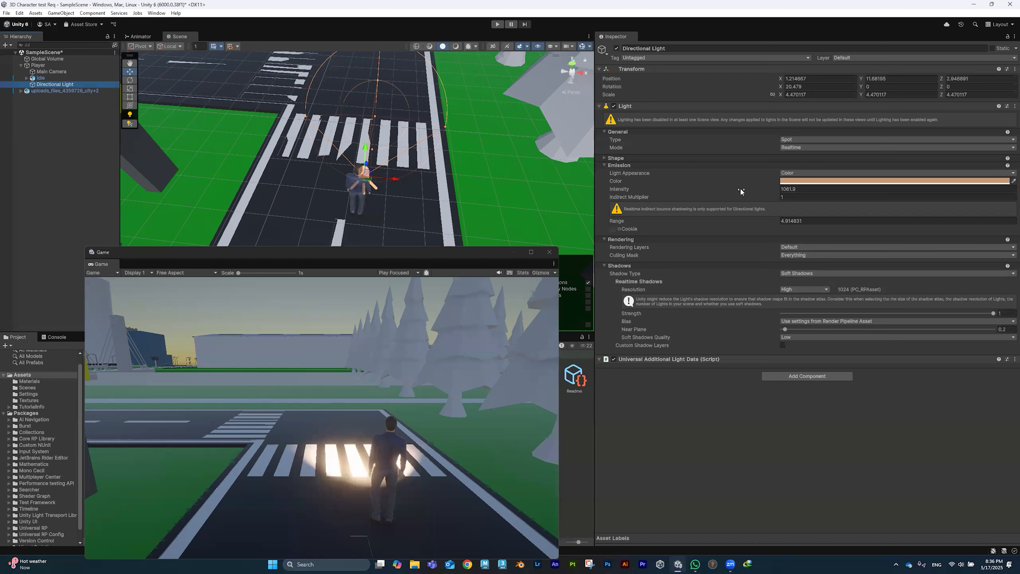
{"action": "left_click", "coordinate": [827, 173]}
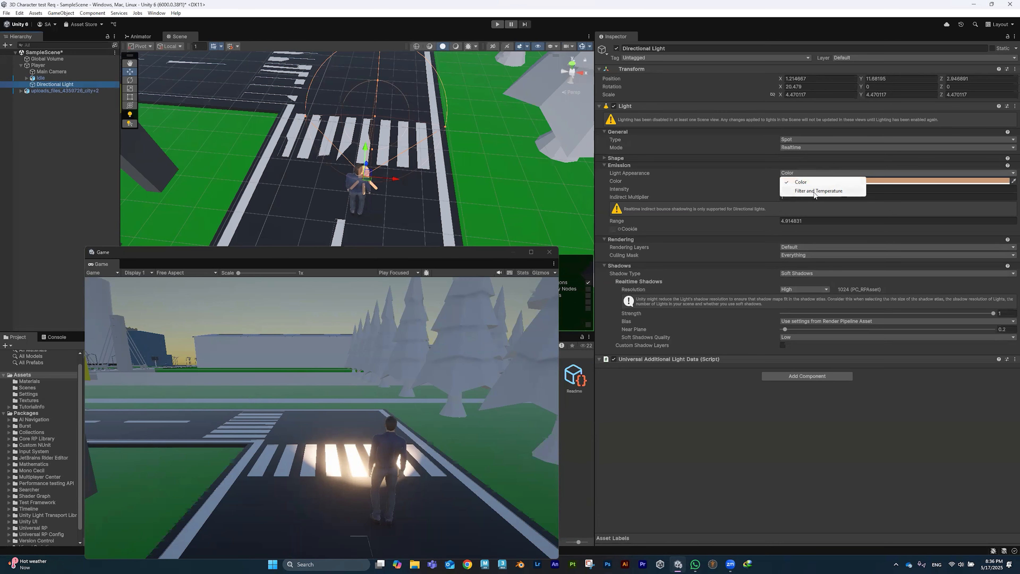
{"action": "left_click", "coordinate": [791, 164]}
{"action": "left_click", "coordinate": [790, 165]}
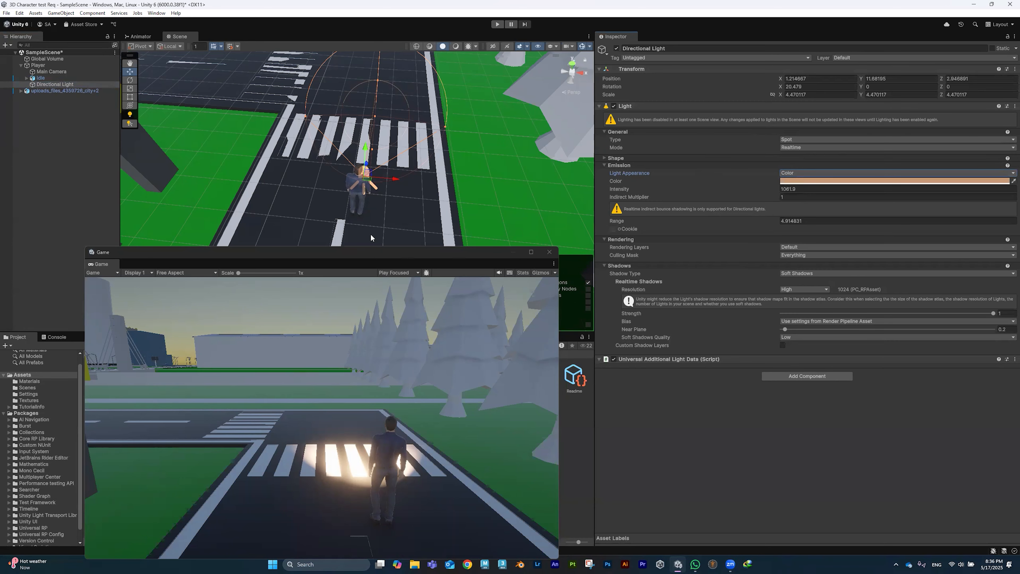
{"action": "scroll", "coordinate": [374, 151], "scroll_direction": "down", "scroll_amount": 2}
{"action": "left_click_drag", "start_coordinate": [373, 150], "coordinate": [363, 142], "text": "alt"}
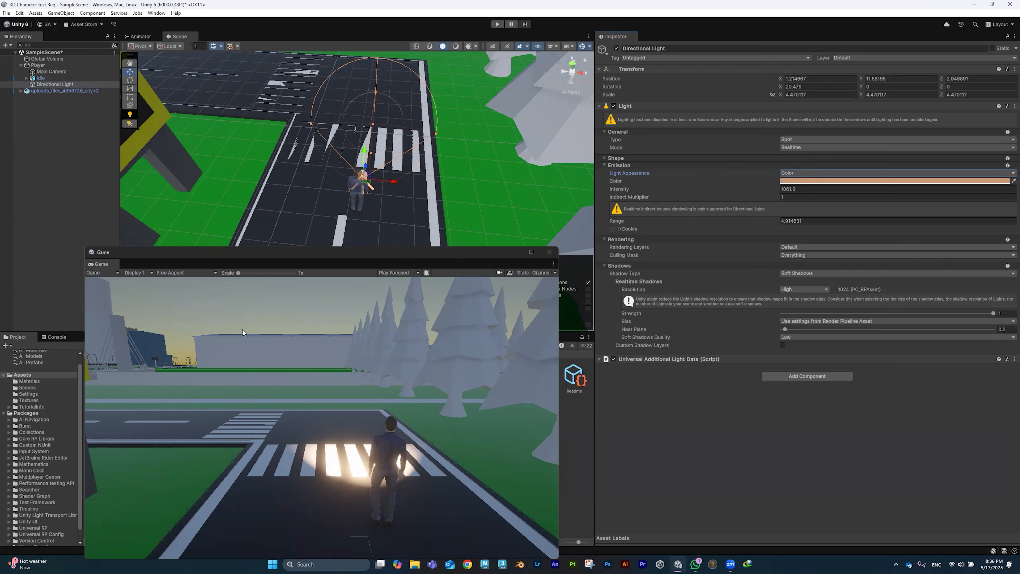
{"action": "left_click", "coordinate": [7, 13]}
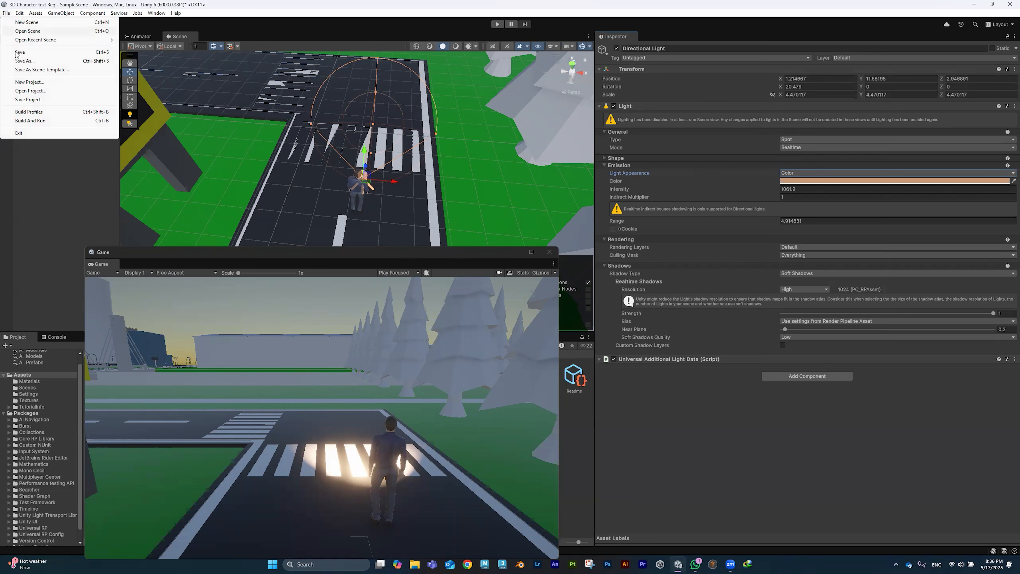
Step: Add a new Windows build profile with player settings overrides enabled
{"action": "left_click", "coordinate": [29, 112]}
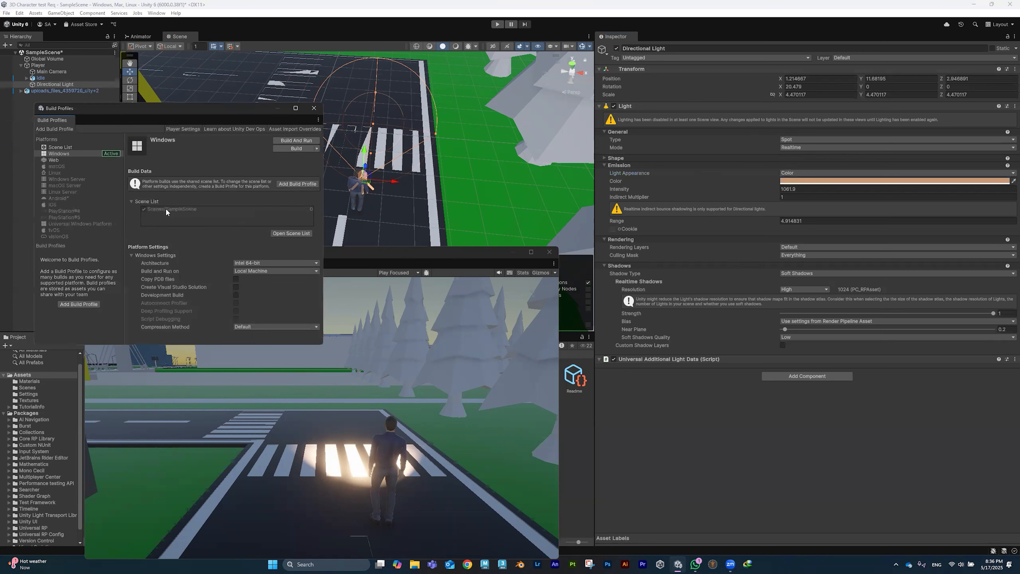
{"action": "left_click", "coordinate": [83, 304]}
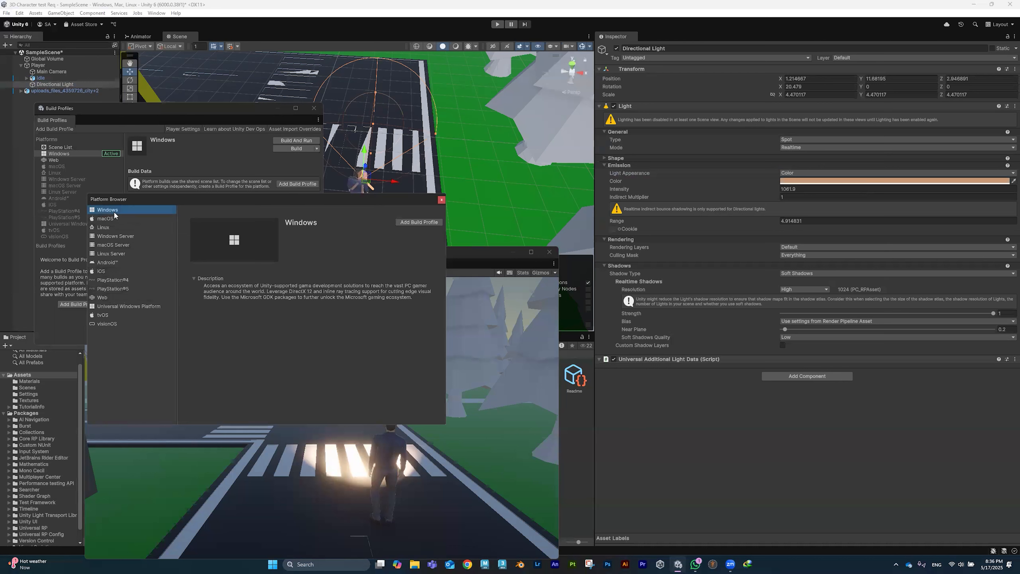
{"action": "left_click", "coordinate": [409, 221]}
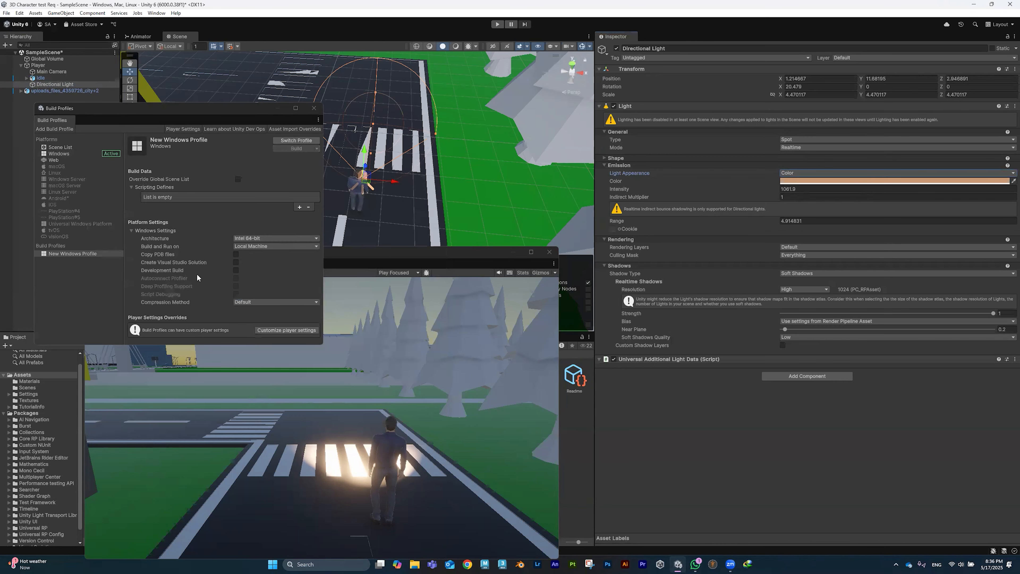
{"action": "left_click", "coordinate": [284, 328]}
Step: Set the override Company Name to UTAS and Product Name to GD@
{"action": "scroll", "coordinate": [269, 289], "scroll_direction": "down", "scroll_amount": 3}
{"action": "left_click", "coordinate": [265, 269]}
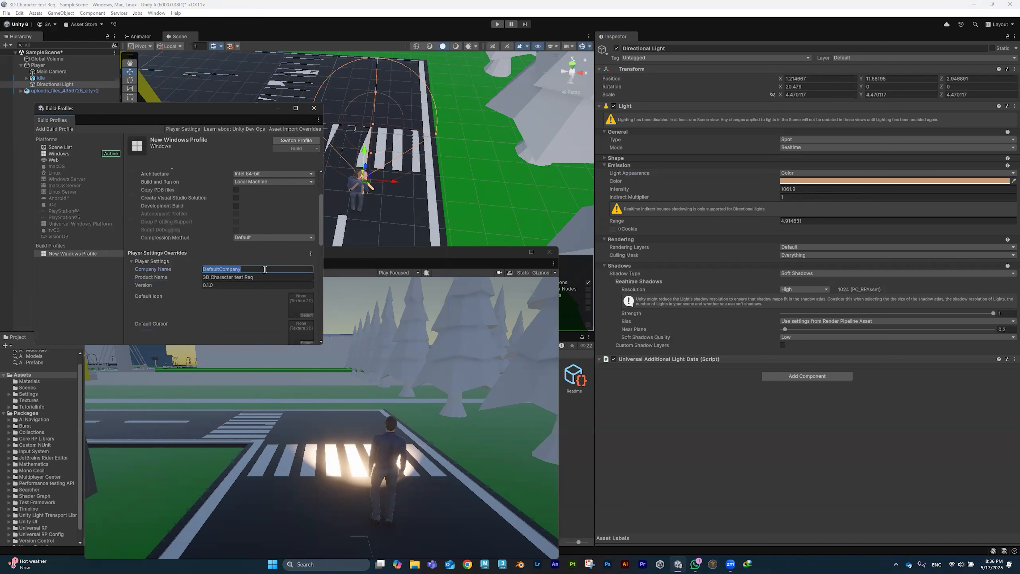
{"action": "type", "text": "UTAS"}
{"action": "double_click", "coordinate": [267, 278]}
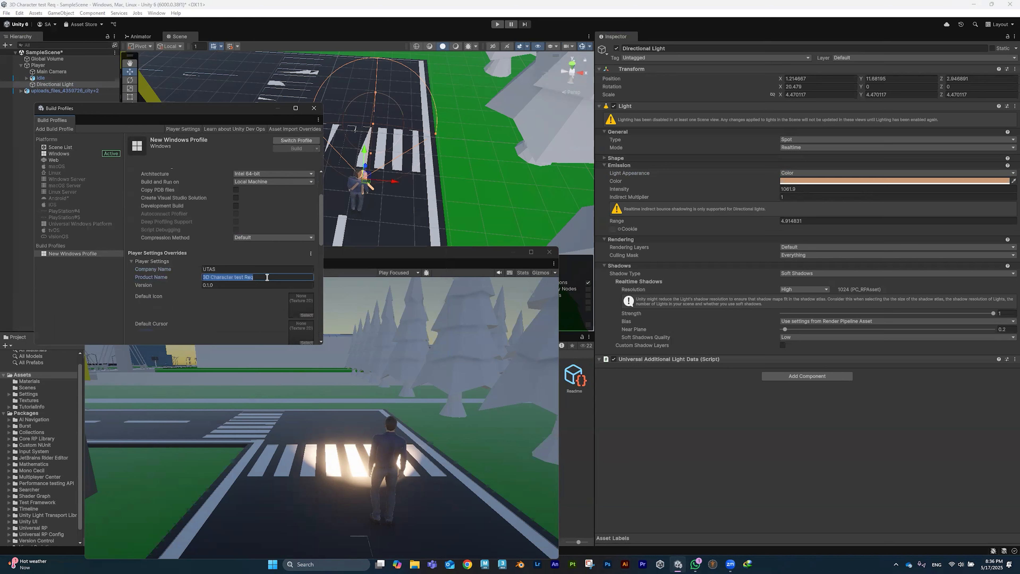
{"action": "key", "text": "BackSpace"}
{"action": "key", "text": "BackSpace"}
{"action": "key", "text": "BackSpace"}
{"action": "key", "text": "BackSpace"}
{"action": "key", "text": "BackSpace"}
{"action": "key", "text": "BackSpace"}
{"action": "key", "text": "BackSpace"}
{"action": "key", "text": "BackSpace"}
{"action": "key", "text": "BackSpace"}
{"action": "key", "text": "BackSpace"}
{"action": "key", "text": "BackSpace"}
{"action": "key", "text": "BackSpace"}
{"action": "key", "text": "BackSpace"}
{"action": "key", "text": "BackSpace"}
{"action": "key", "text": "BackSpace"}
{"action": "key", "text": "BackSpace"}
{"action": "key", "text": "BackSpace"}
{"action": "key", "text": "BackSpace"}
{"action": "key", "text": "BackSpace"}
{"action": "type", "text": "GD@"}
Step: Dock the floating Game view beside the Scene view
{"action": "scroll", "coordinate": [269, 277], "scroll_direction": "down", "scroll_amount": 3}
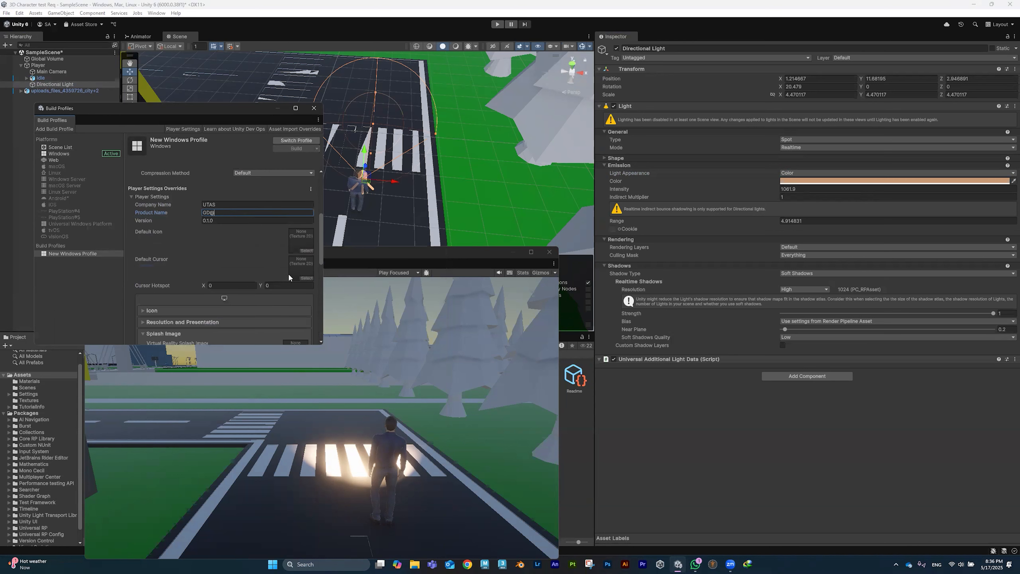
{"action": "left_click_drag", "start_coordinate": [446, 255], "coordinate": [495, 253]}
{"action": "left_click_drag", "start_coordinate": [142, 263], "coordinate": [216, 37]}
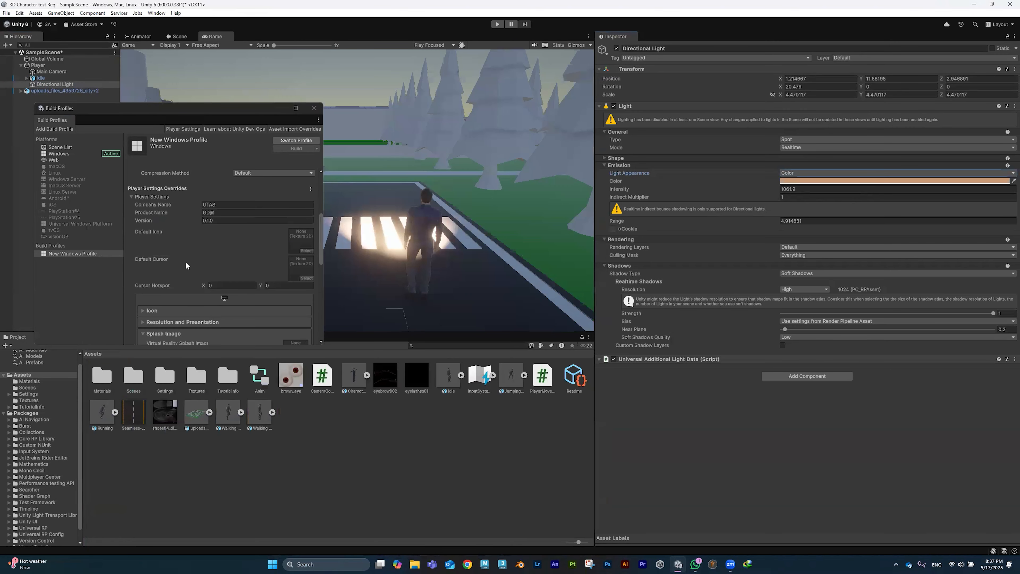
{"action": "scroll", "coordinate": [197, 244], "scroll_direction": "down", "scroll_amount": 2}
Step: Import the 4330504 image from the 3D char anim files folder into Assets
{"action": "right_click", "coordinate": [404, 466]}
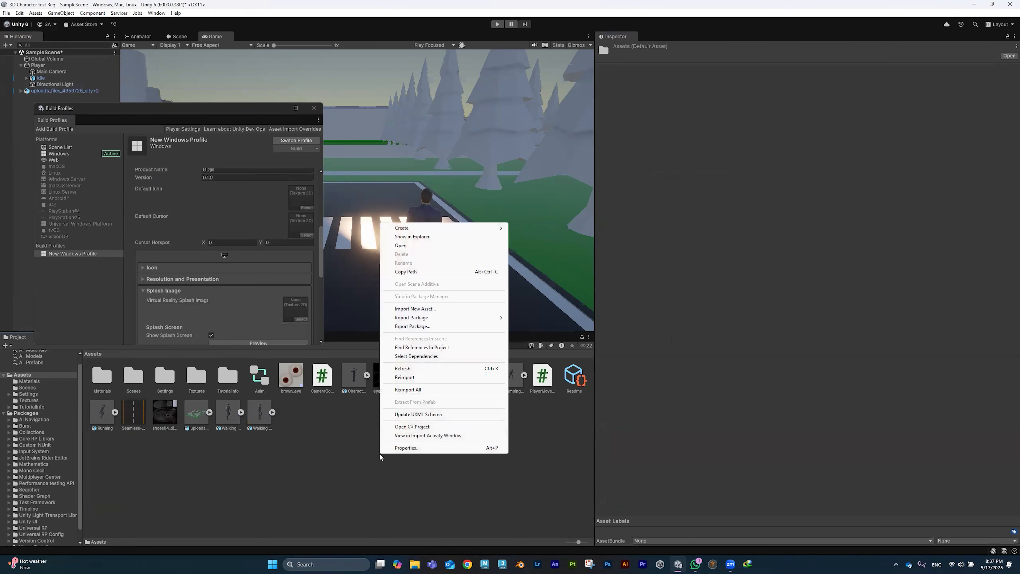
{"action": "left_click", "coordinate": [424, 310]}
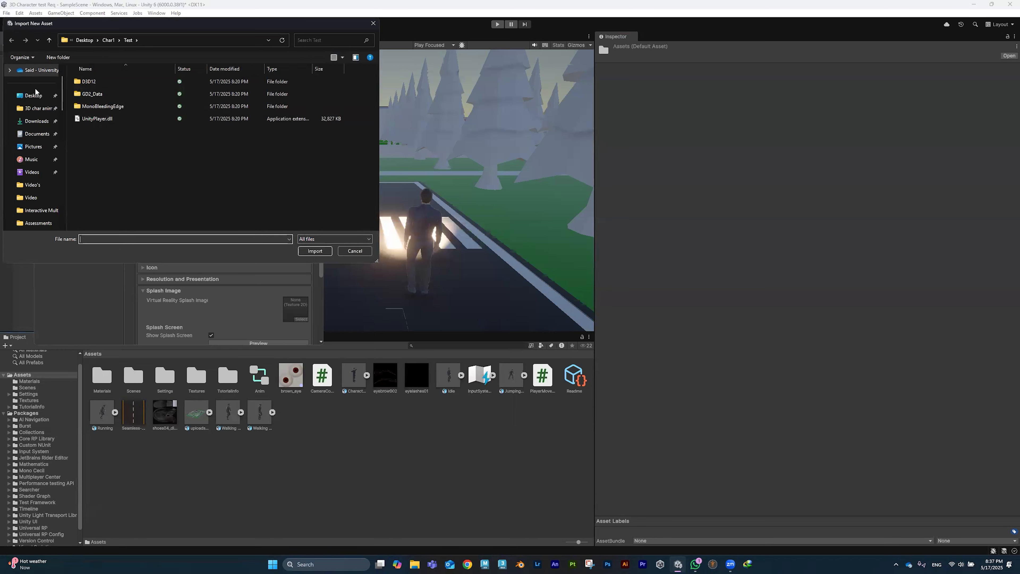
{"action": "left_click", "coordinate": [38, 108]}
{"action": "double_click", "coordinate": [223, 77]}
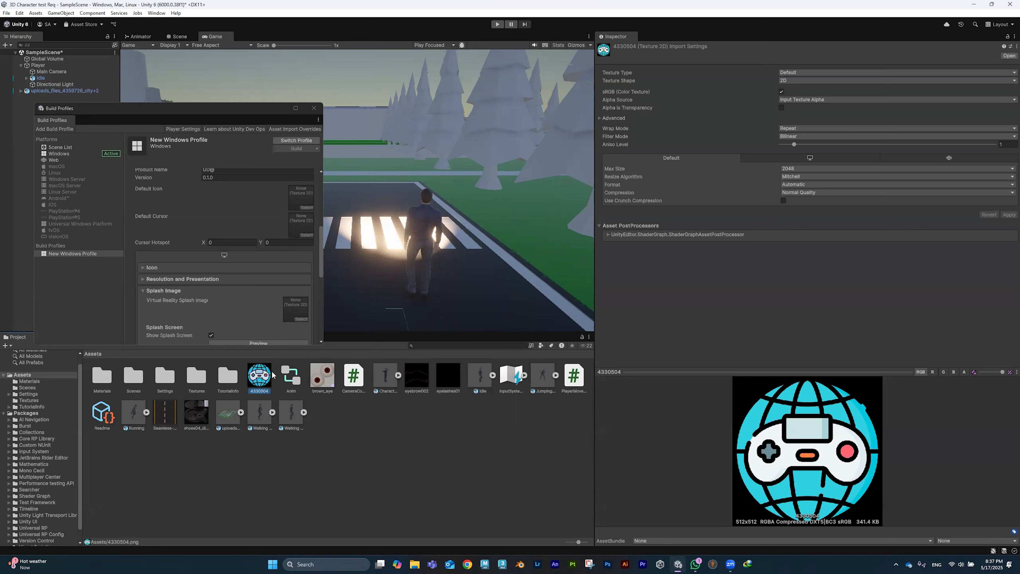
Step: Set 4330504 as the profile's Default Icon and close the texture picker
{"action": "left_click", "coordinate": [306, 208]}
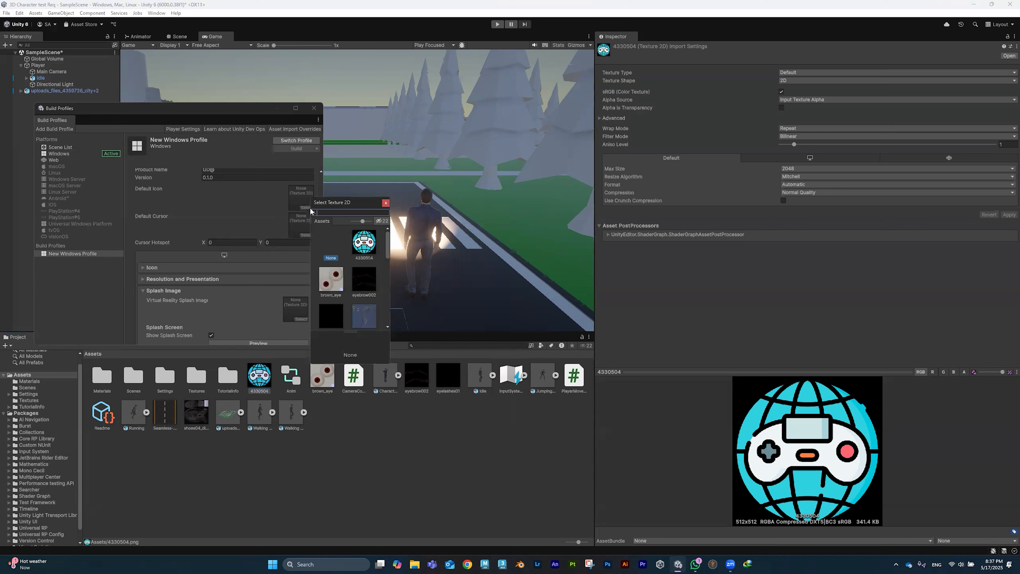
{"action": "left_click", "coordinate": [365, 246]}
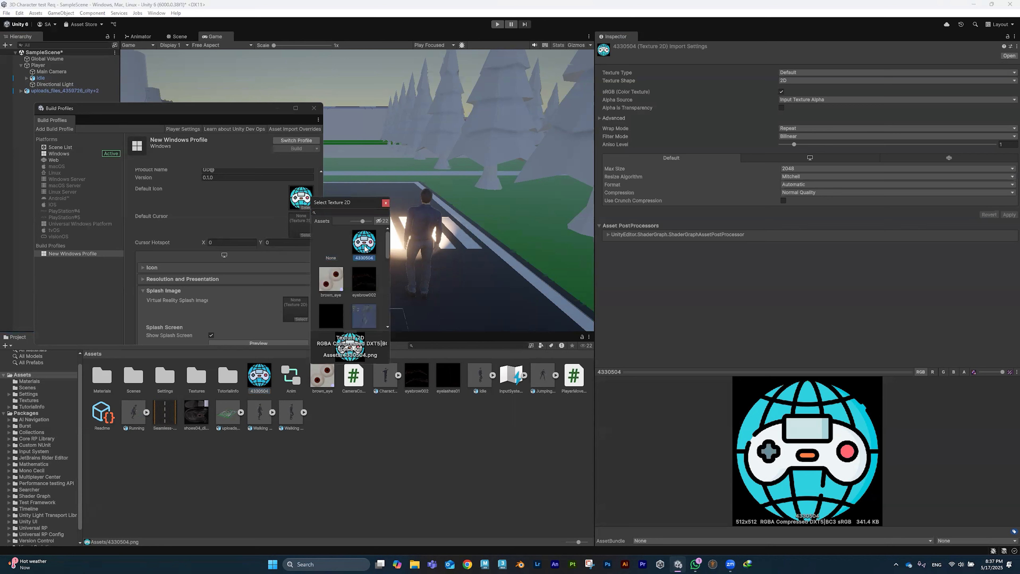
{"action": "left_click", "coordinate": [386, 203]}
{"action": "scroll", "coordinate": [212, 228], "scroll_direction": "down", "scroll_amount": 2}
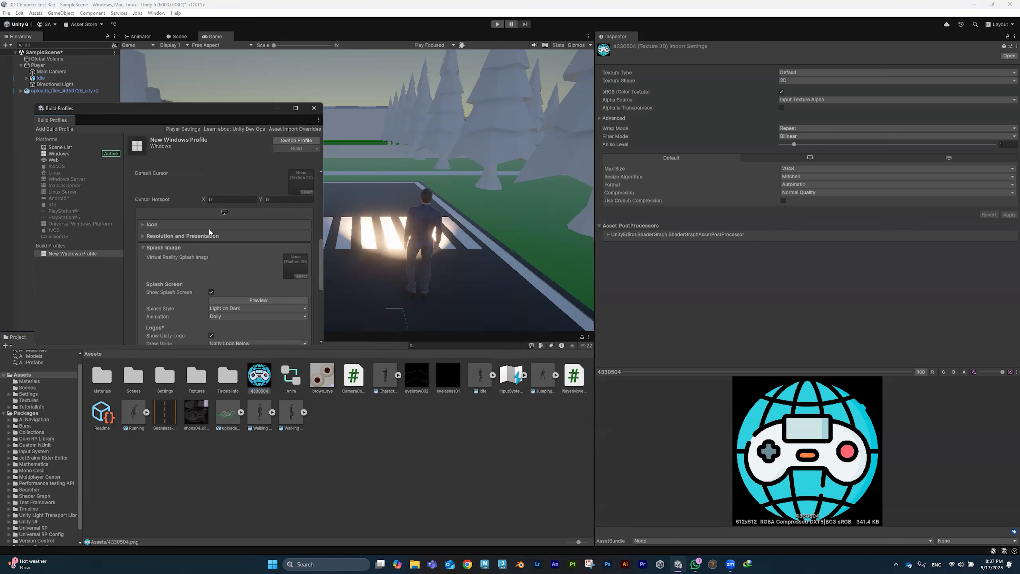
Step: Set Fullscreen Mode to Windowed and enable Resizable Window
{"action": "left_click", "coordinate": [143, 225]}
{"action": "scroll", "coordinate": [190, 254], "scroll_direction": "down", "scroll_amount": 6}
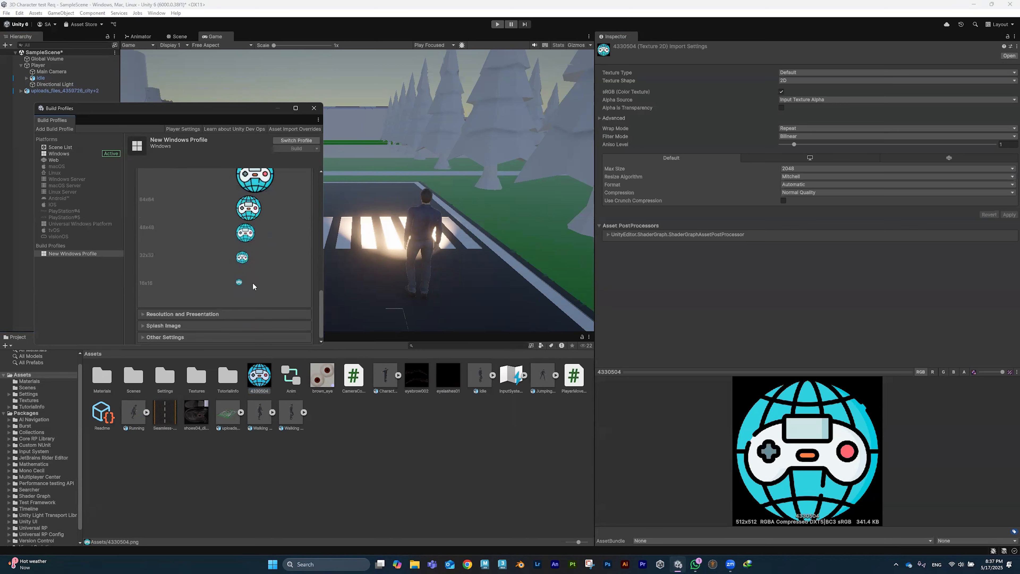
{"action": "left_click", "coordinate": [153, 315]}
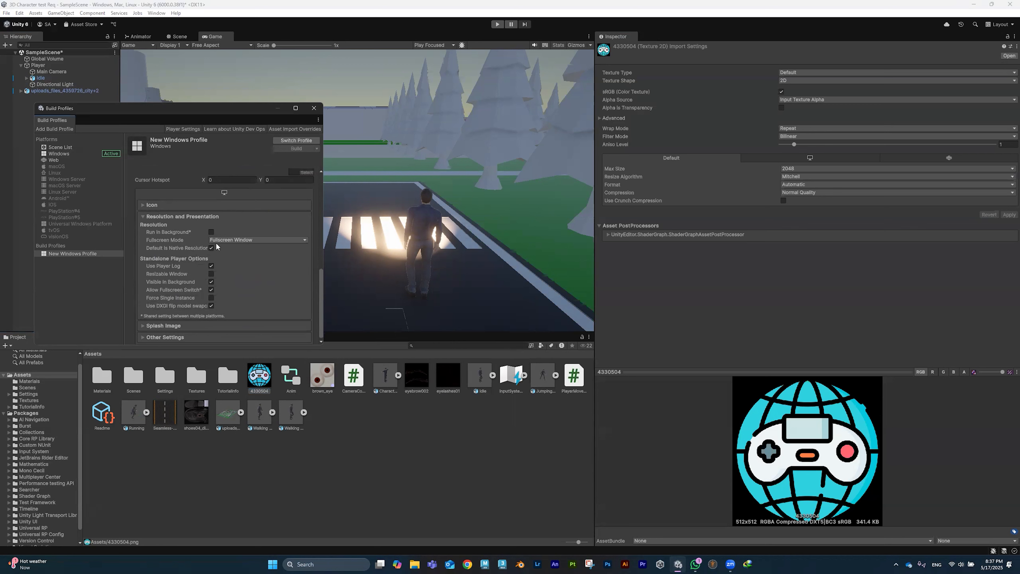
{"action": "left_click", "coordinate": [253, 240]}
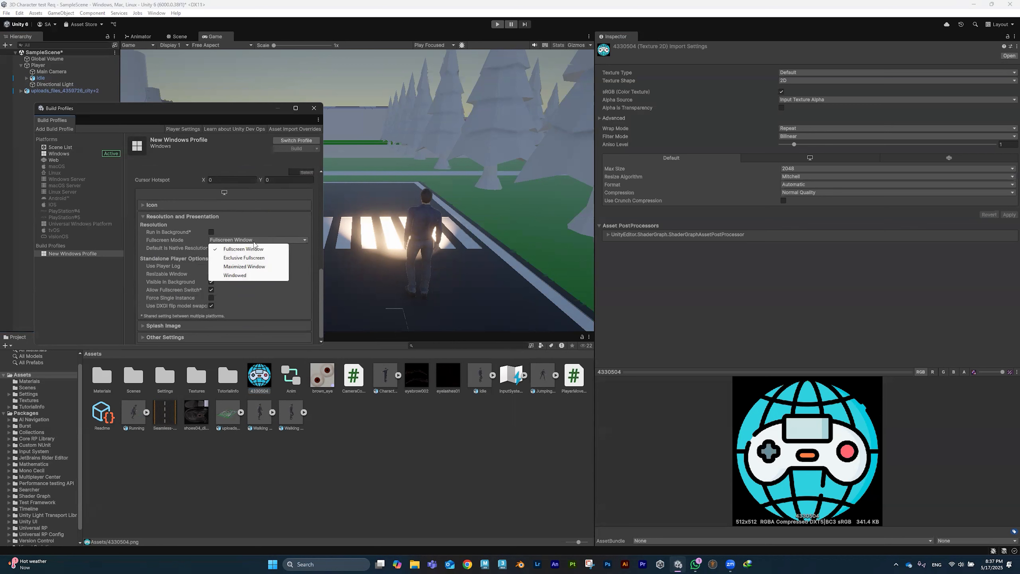
{"action": "left_click", "coordinate": [243, 275]}
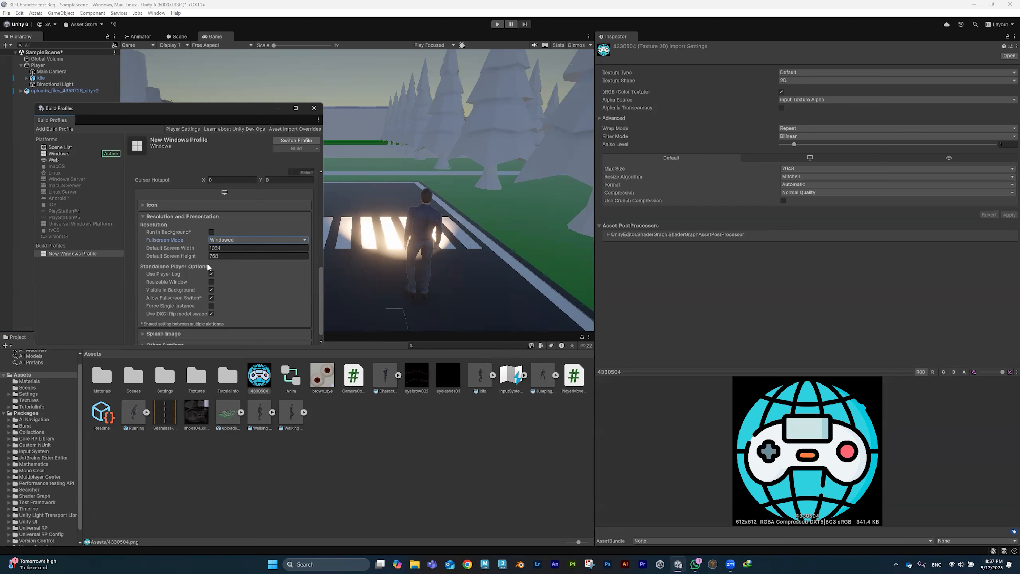
{"action": "left_click", "coordinate": [212, 282]}
Step: Change the Product Name to GD2 and make the Windows profile active
{"action": "scroll", "coordinate": [220, 307], "scroll_direction": "down", "scroll_amount": 1}
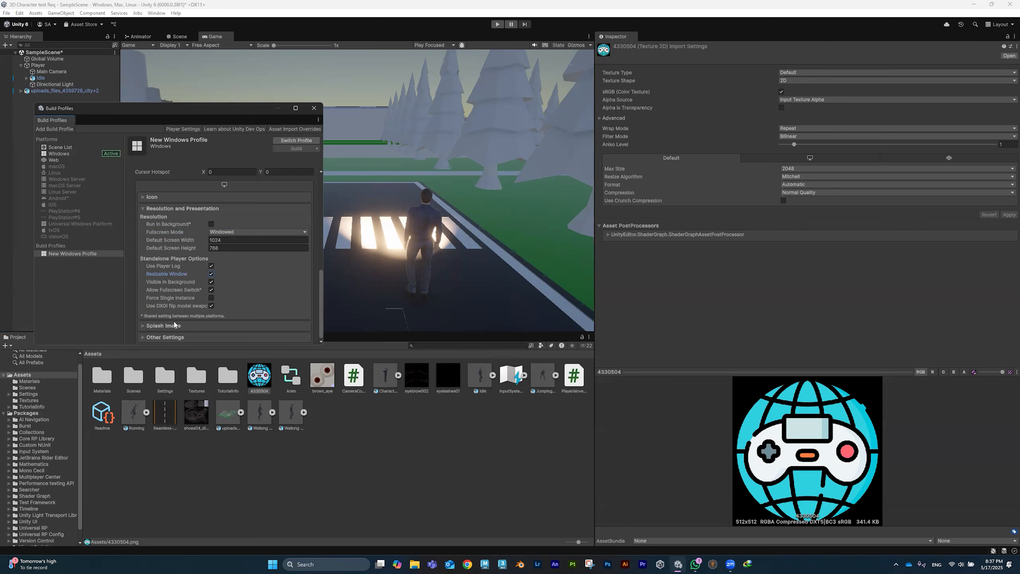
{"action": "scroll", "coordinate": [201, 293], "scroll_direction": "up", "scroll_amount": 6}
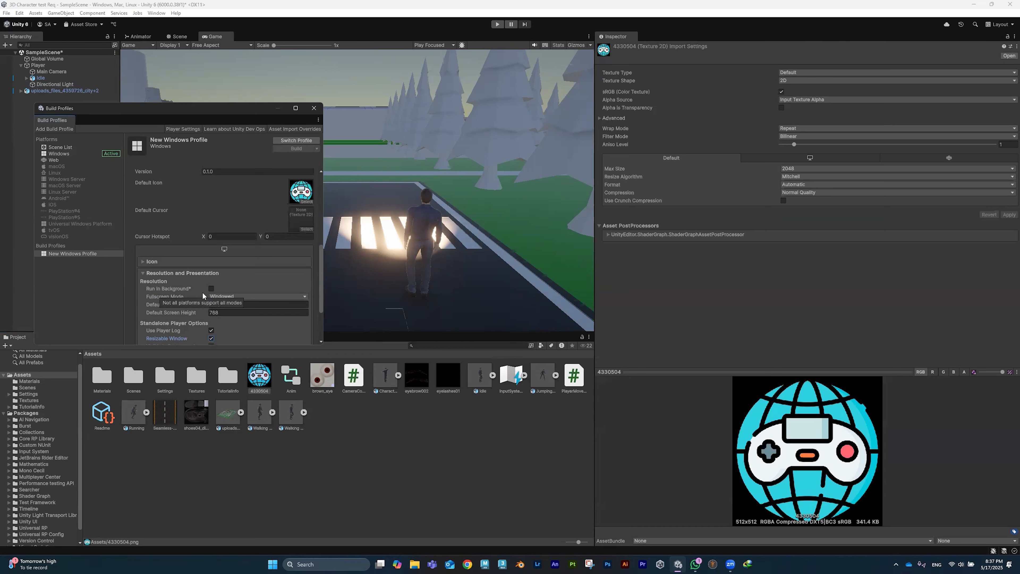
{"action": "scroll", "coordinate": [203, 296], "scroll_direction": "up", "scroll_amount": 7}
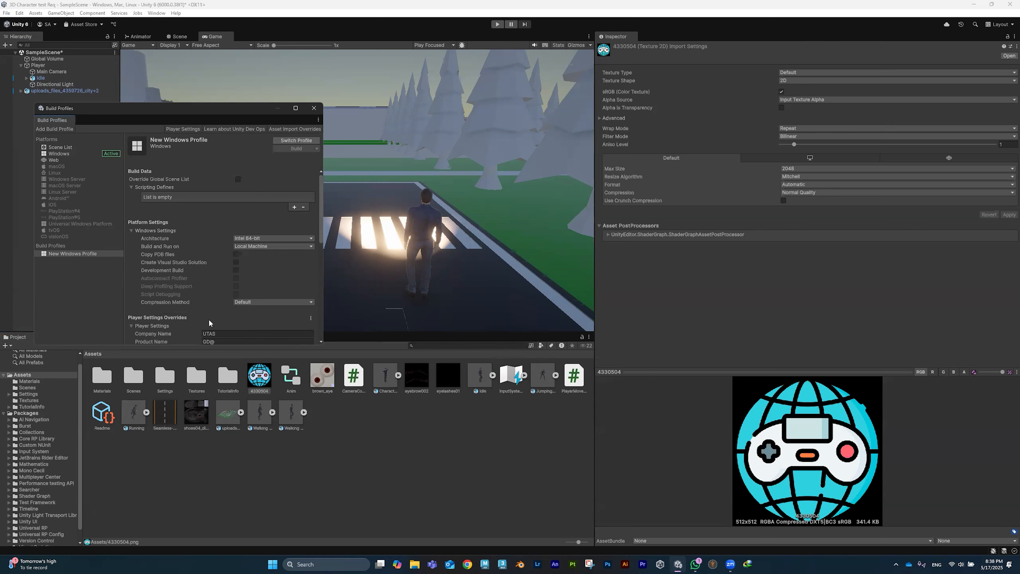
{"action": "scroll", "coordinate": [203, 281], "scroll_direction": "down", "scroll_amount": 4}
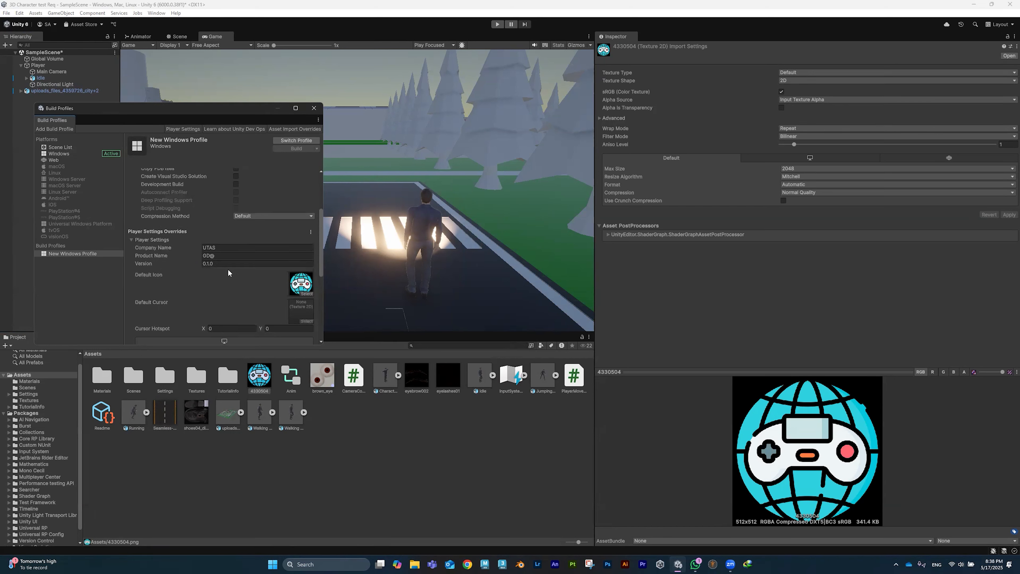
{"action": "left_click", "coordinate": [227, 256]}
{"action": "left_click", "coordinate": [227, 257]}
{"action": "key", "text": "BackSpace"}
{"action": "type", "text": "2"}
{"action": "scroll", "coordinate": [280, 186], "scroll_direction": "up", "scroll_amount": 5}
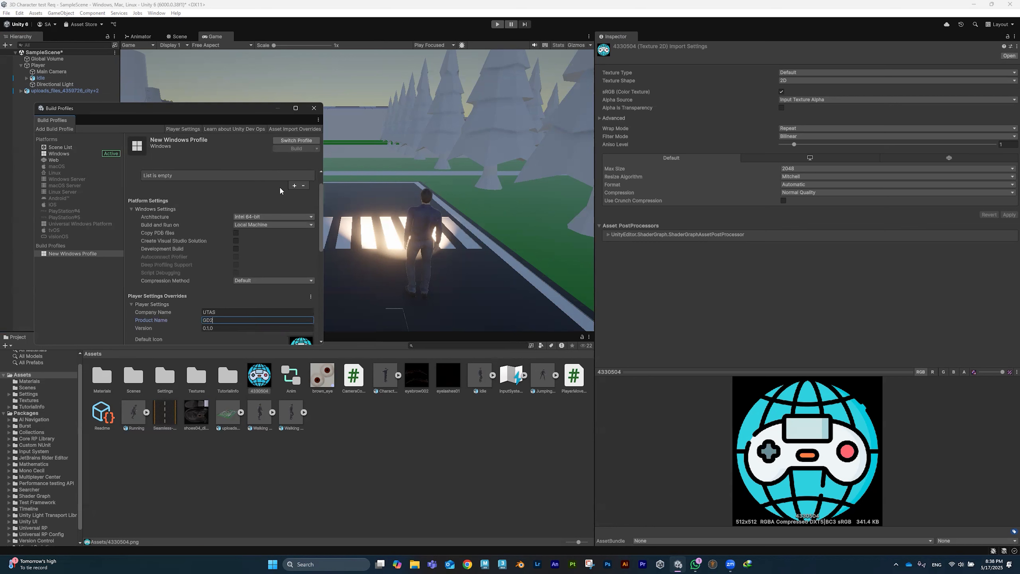
{"action": "left_click", "coordinate": [296, 140]}
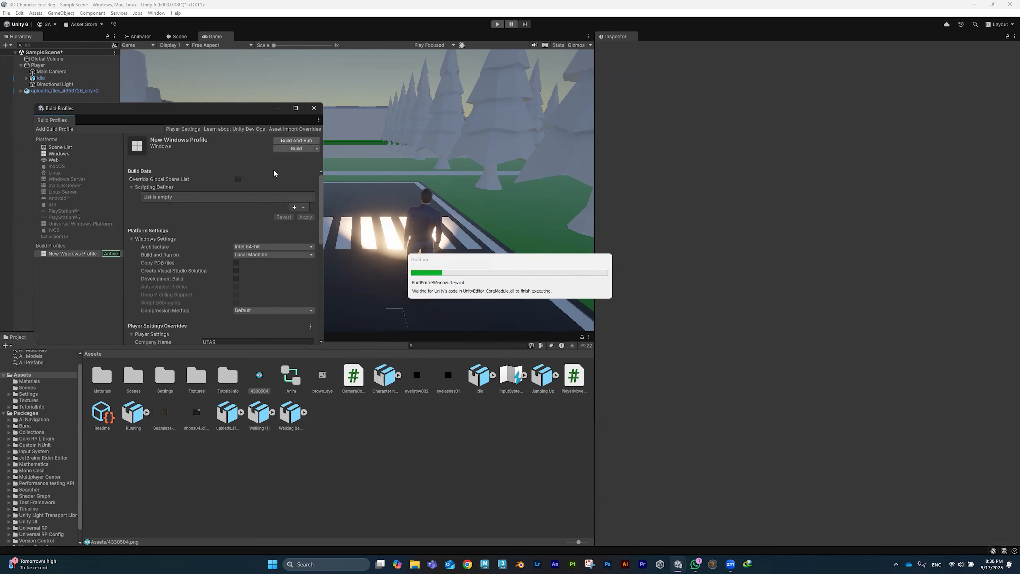
Step: Start Build And Run and browse to the 3D char anim files folder
{"action": "left_click", "coordinate": [297, 140]}
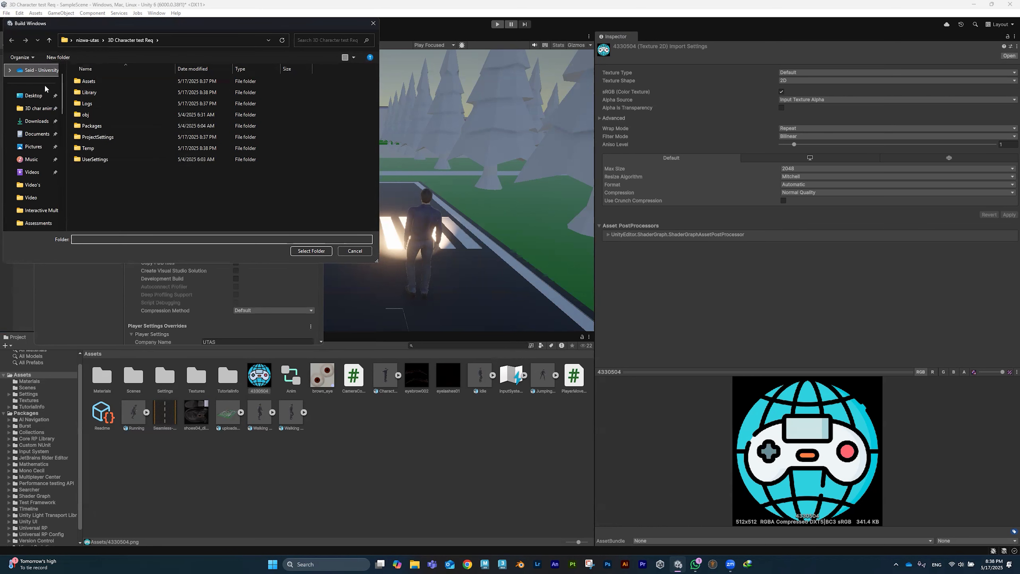
{"action": "left_click", "coordinate": [119, 41]}
{"action": "left_click", "coordinate": [119, 201]}
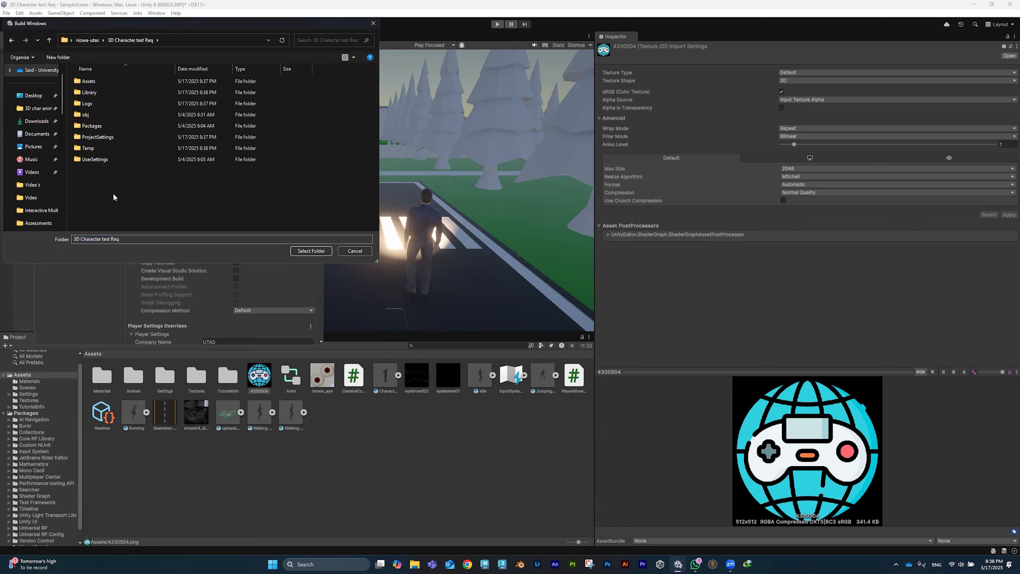
{"action": "left_click", "coordinate": [37, 108]}
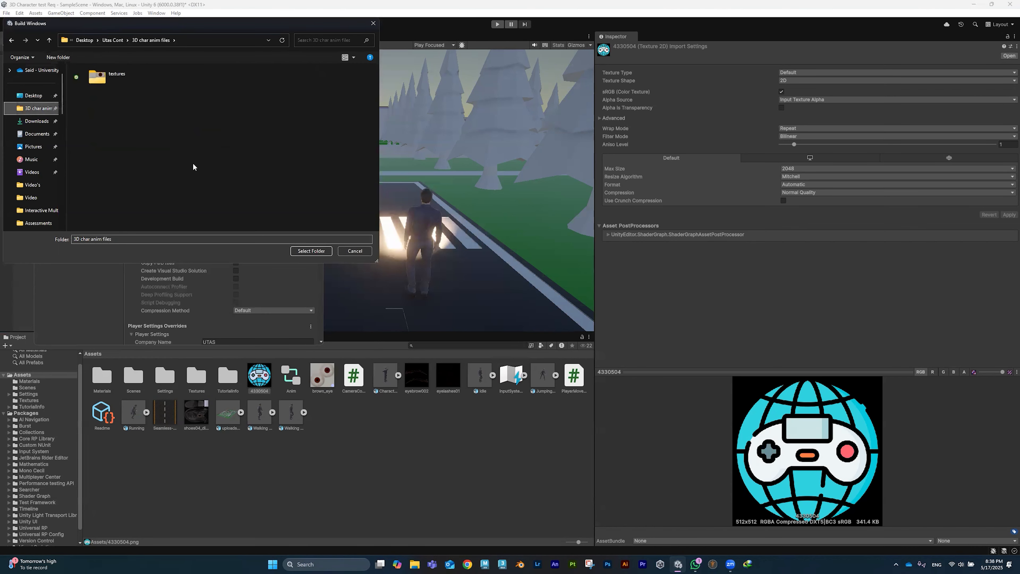
Step: Create a Test2 folder there and select it as the build destination
{"action": "right_click", "coordinate": [137, 109]}
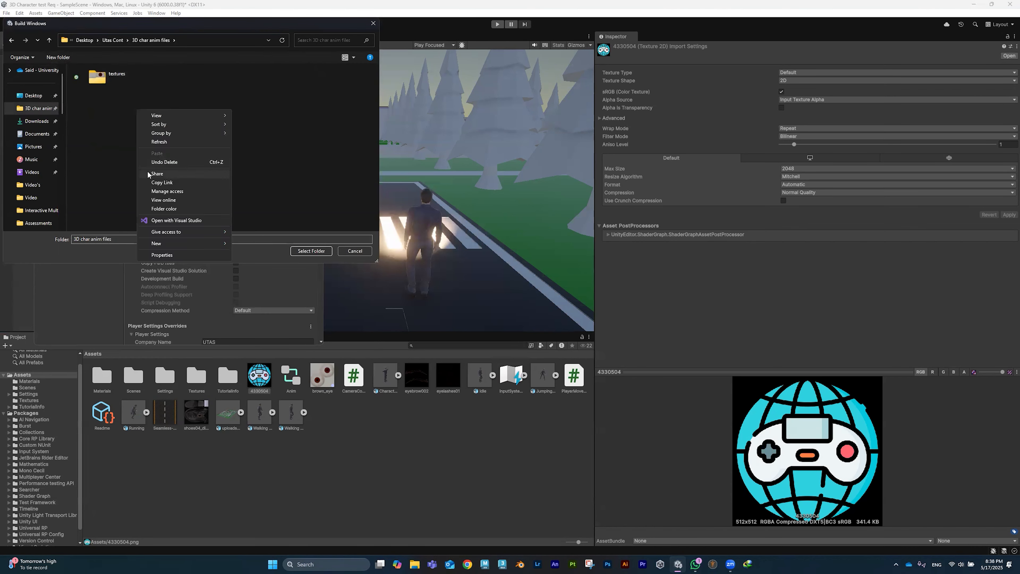
{"action": "mouse_move", "coordinate": [187, 243]}
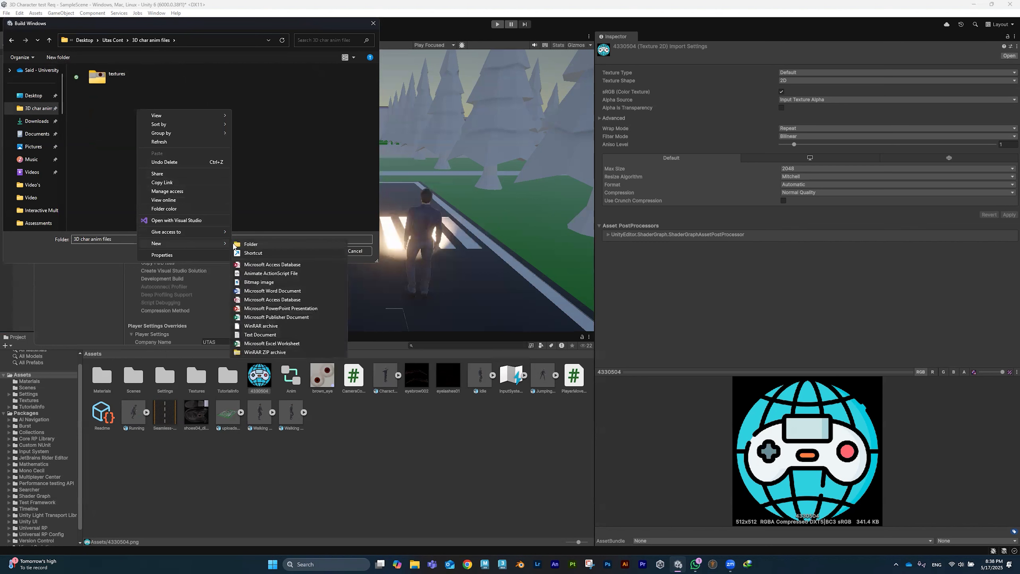
{"action": "left_click", "coordinate": [245, 244]}
{"action": "type", "text": "Test2"}
{"action": "key", "text": "Return"}
{"action": "key", "text": "Return"}
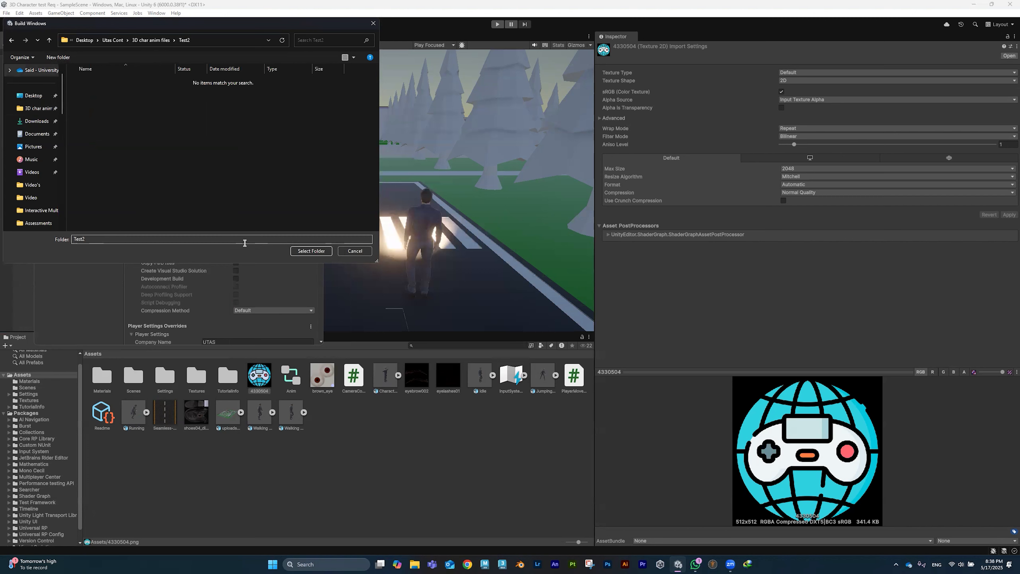
{"action": "left_click", "coordinate": [301, 252]}
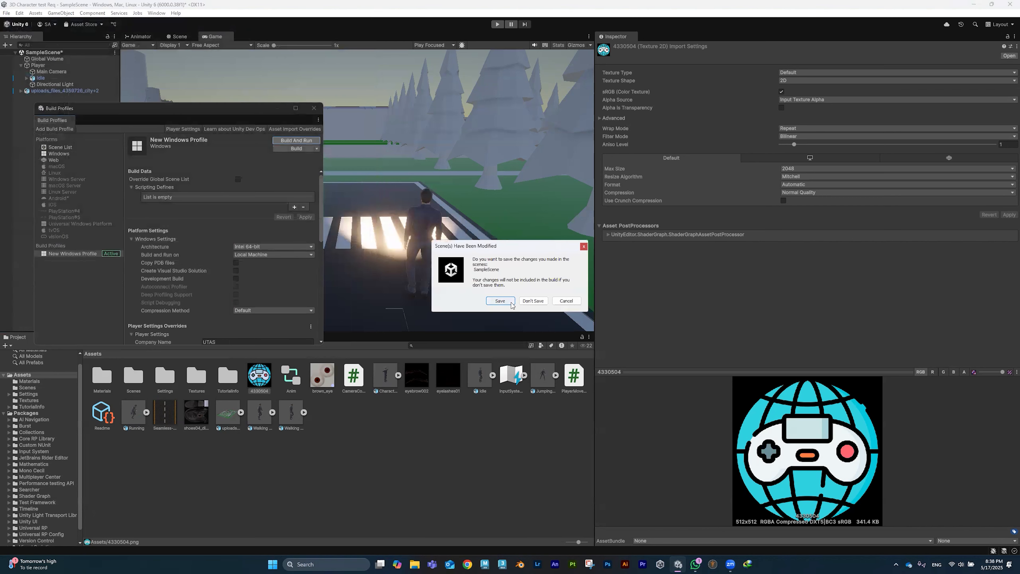
Step: Save the modified SampleScene and open the Test2 folder to follow the build
{"action": "left_click", "coordinate": [504, 300]}
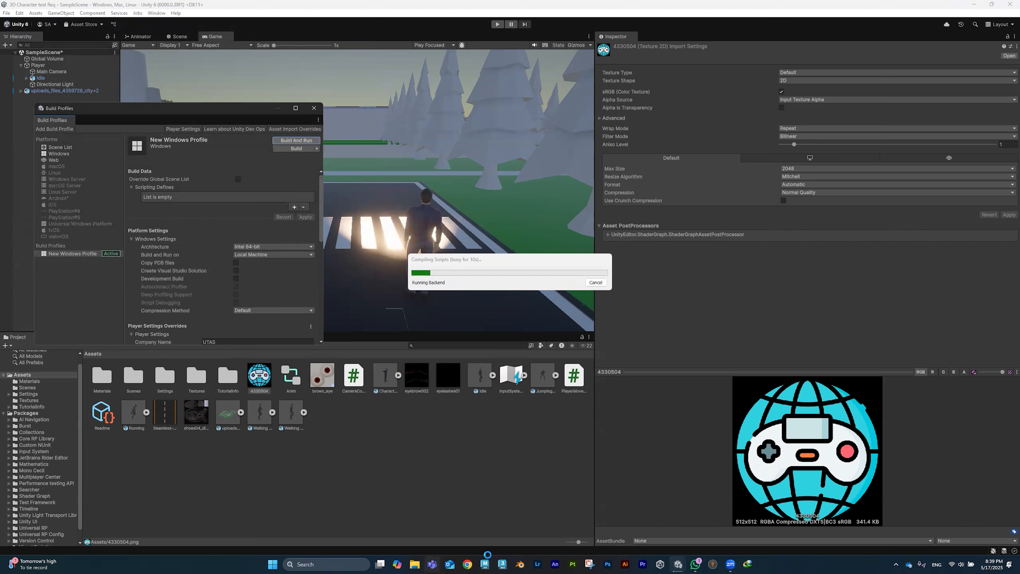
{"action": "left_click", "coordinate": [414, 564]}
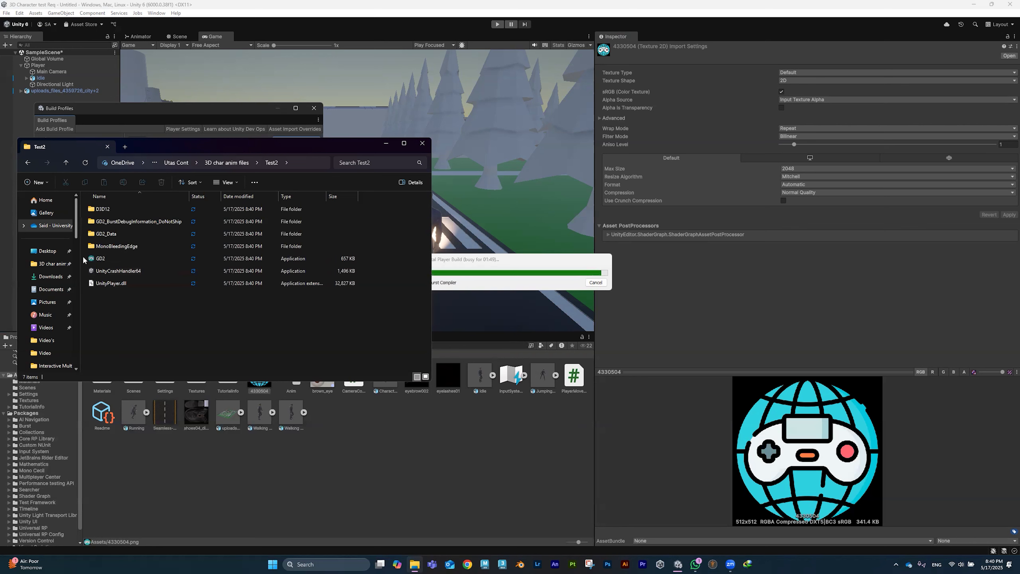
Step: View the Test2 folder as Large icons and bring up the full context menu
{"action": "scroll", "coordinate": [96, 257], "scroll_direction": "up", "scroll_amount": 2, "text": "ctrl"}
{"action": "scroll", "coordinate": [109, 250], "scroll_direction": "up", "scroll_amount": 3, "text": "ctrl"}
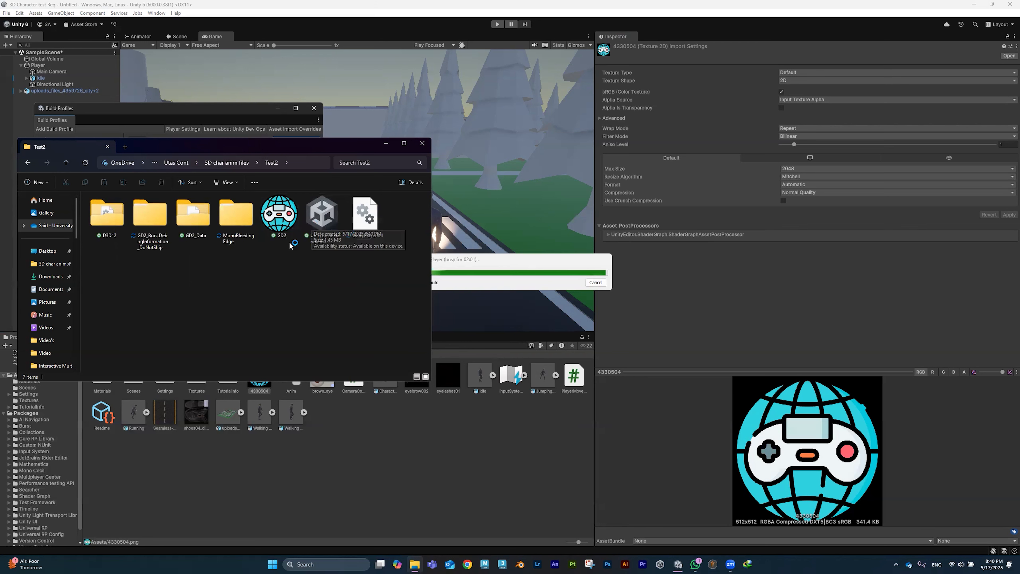
{"action": "right_click", "coordinate": [277, 270]}
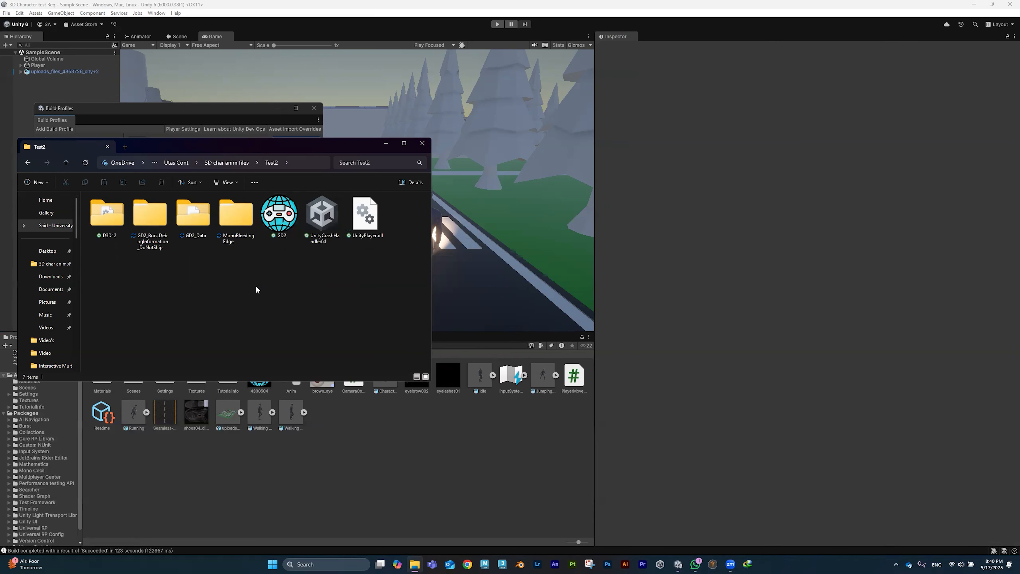
{"action": "right_click", "coordinate": [250, 302]}
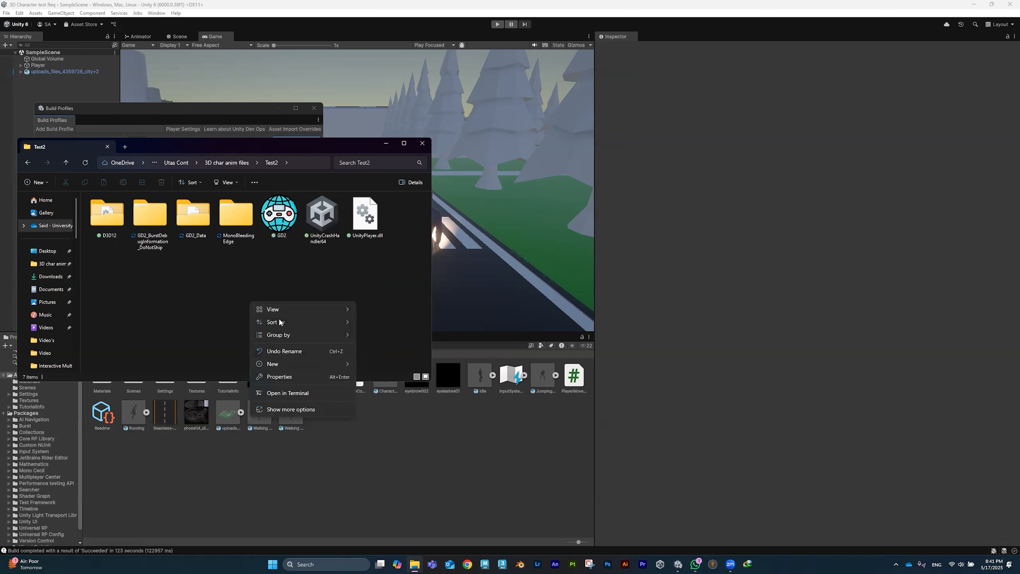
{"action": "left_click", "coordinate": [292, 410]}
Step: Launch GD2.exe, centre its window, and walk the character up the road with W
{"action": "key", "text": "Escape"}
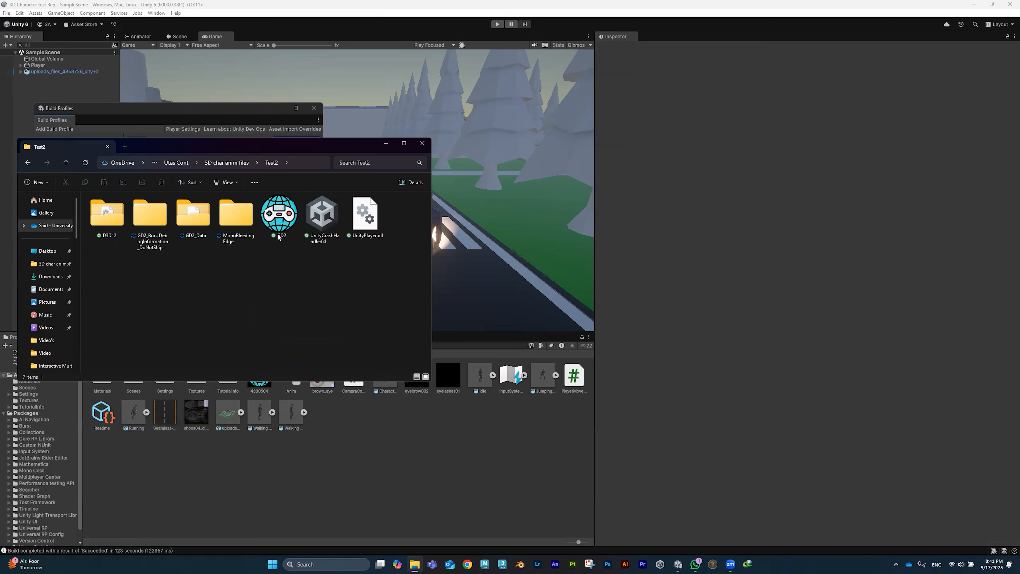
{"action": "double_click", "coordinate": [279, 215]}
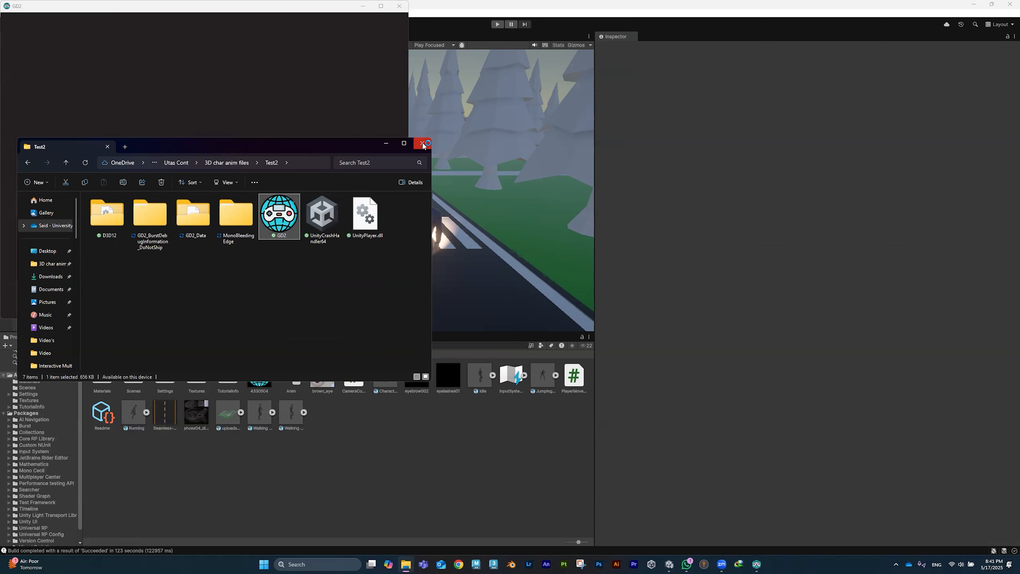
{"action": "left_click", "coordinate": [386, 143]}
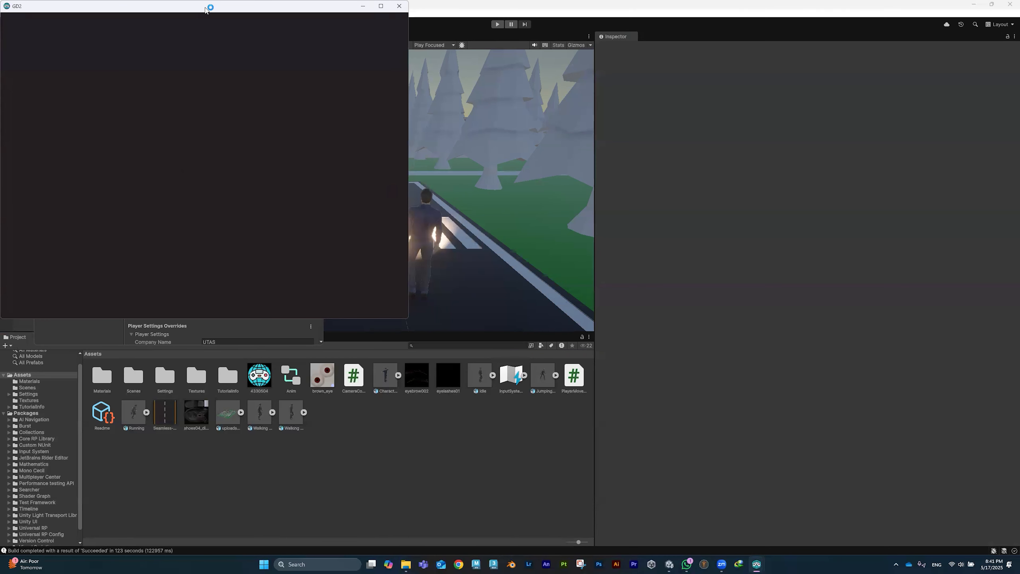
{"action": "left_click_drag", "start_coordinate": [210, 8], "coordinate": [357, 74]}
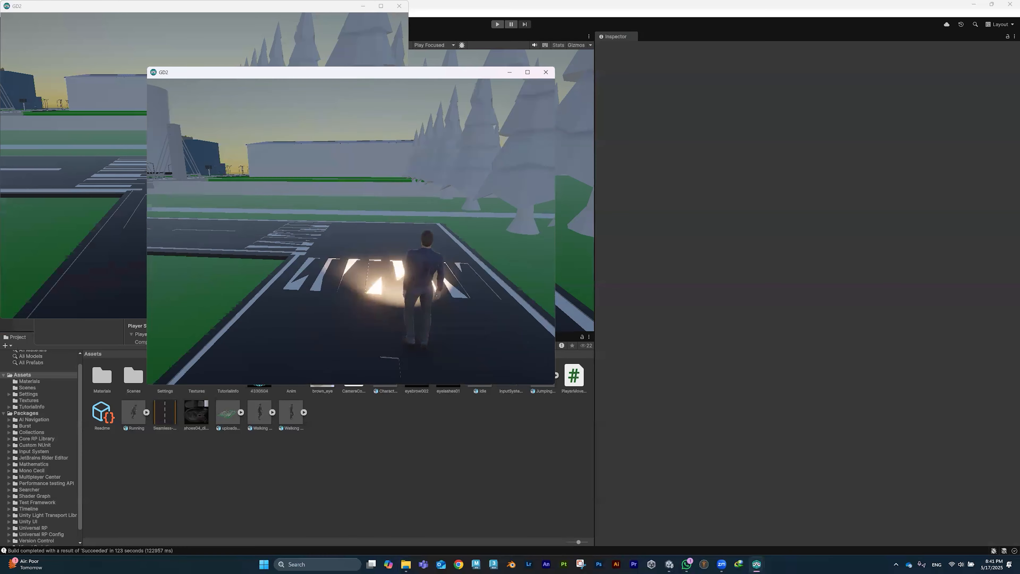
{"action": "key", "text": "w"}
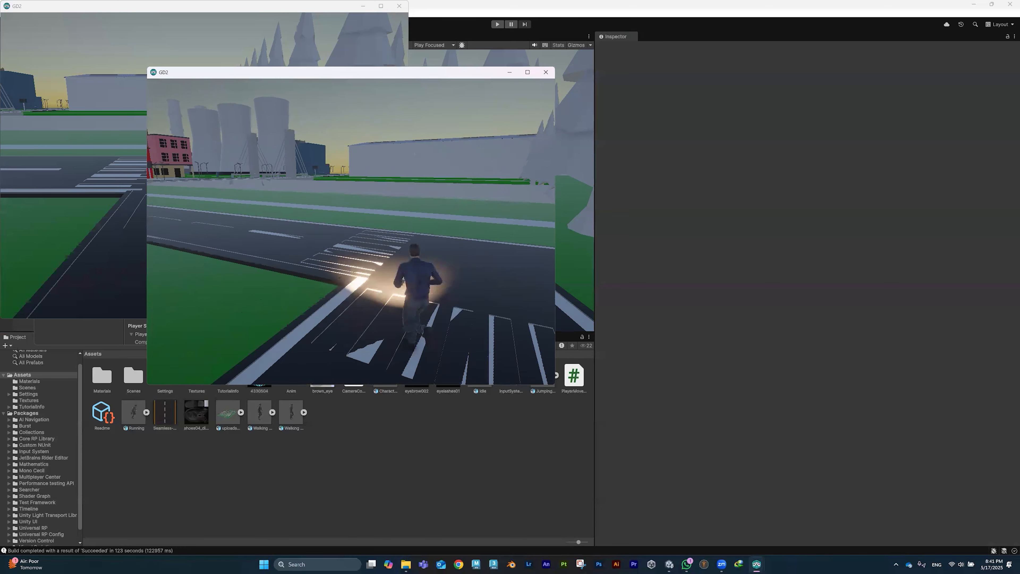
{"action": "key", "text": "w"}
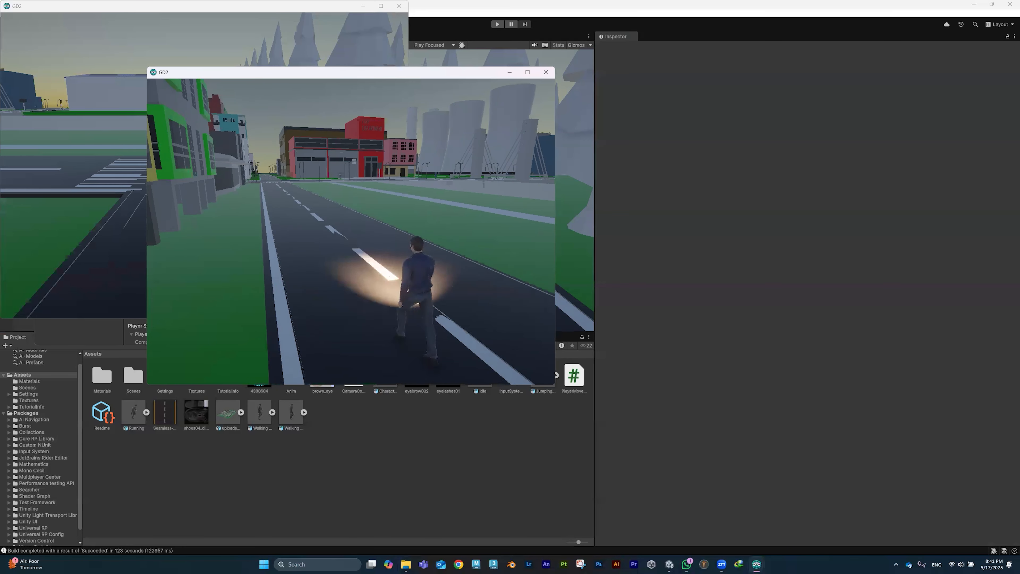